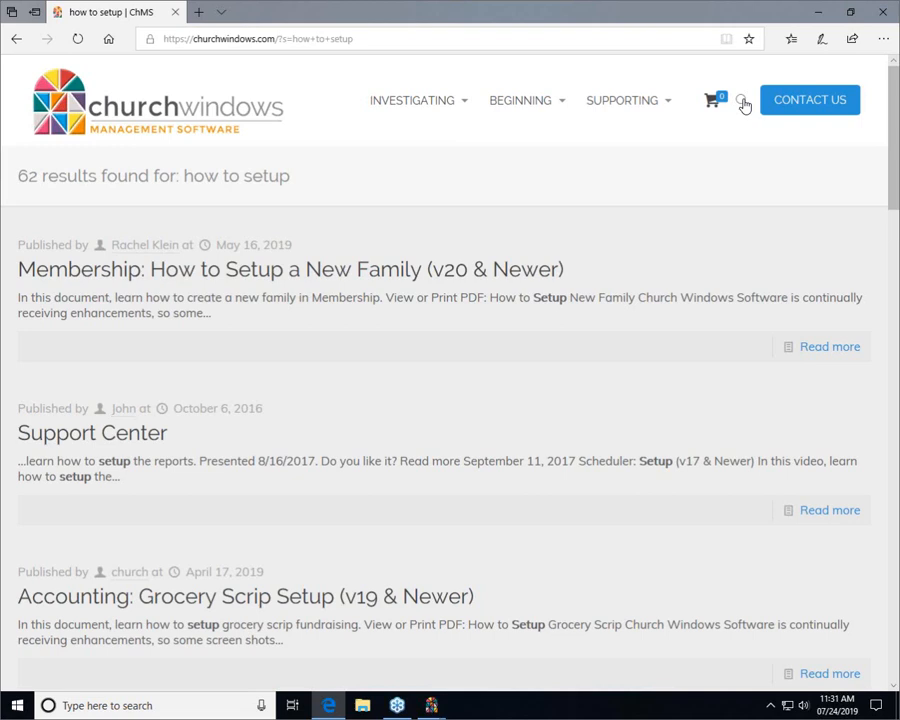
Open the churchwindows.com site search box from the 'how to setup' results
{"action": "left_click", "coordinate": [743, 103]}
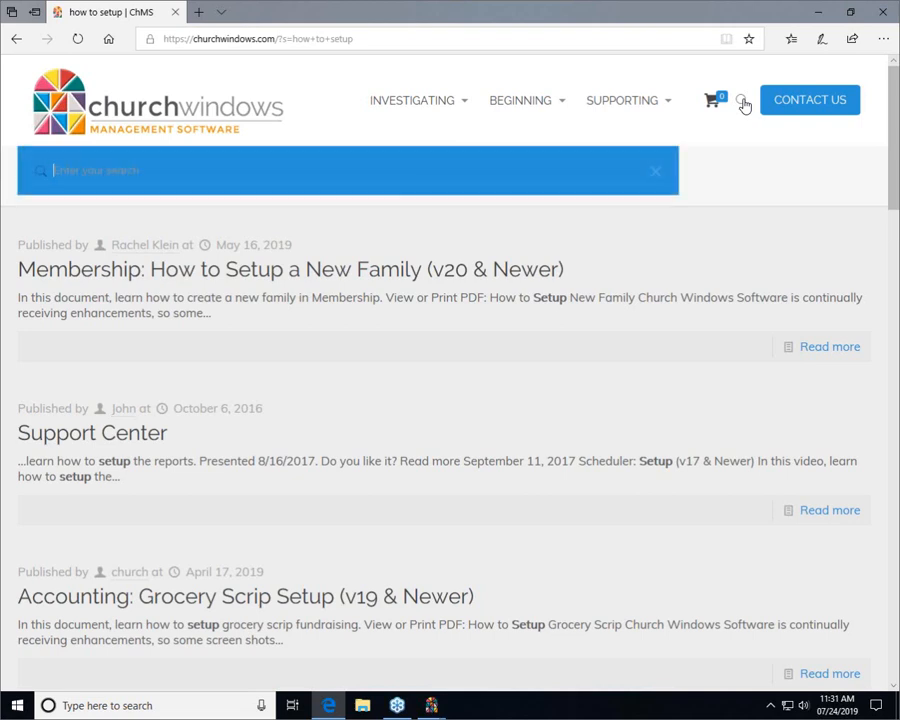
Search churchwindows.com for 'assigning giver'
{"action": "type", "text": "assigning giver"}
{"action": "key", "text": "Return"}
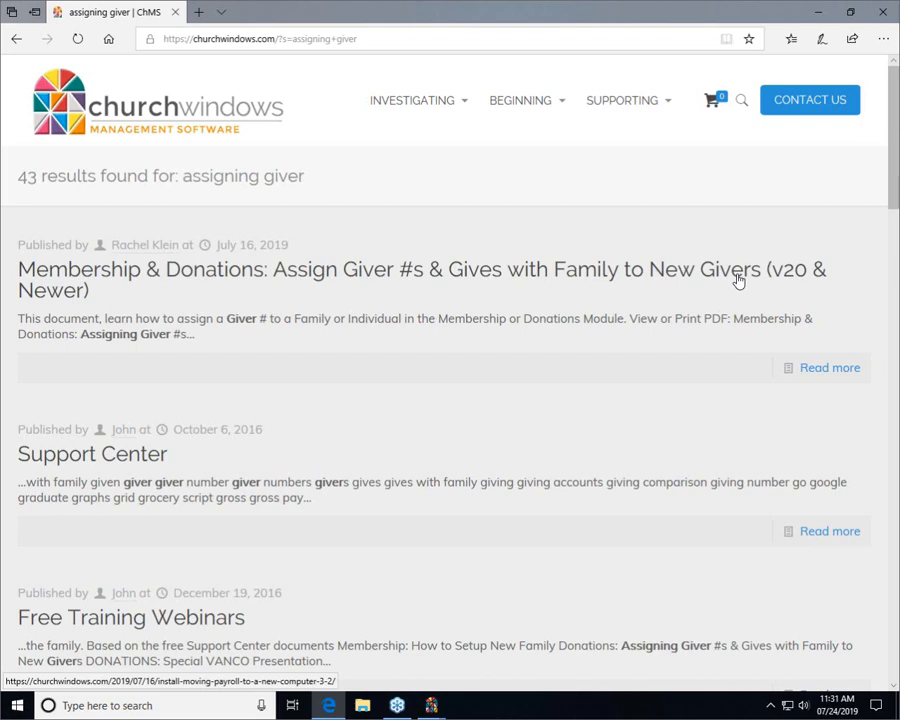
Close the Edge help site and bring up the Church Windows launcher window
{"action": "left_click", "coordinate": [883, 13]}
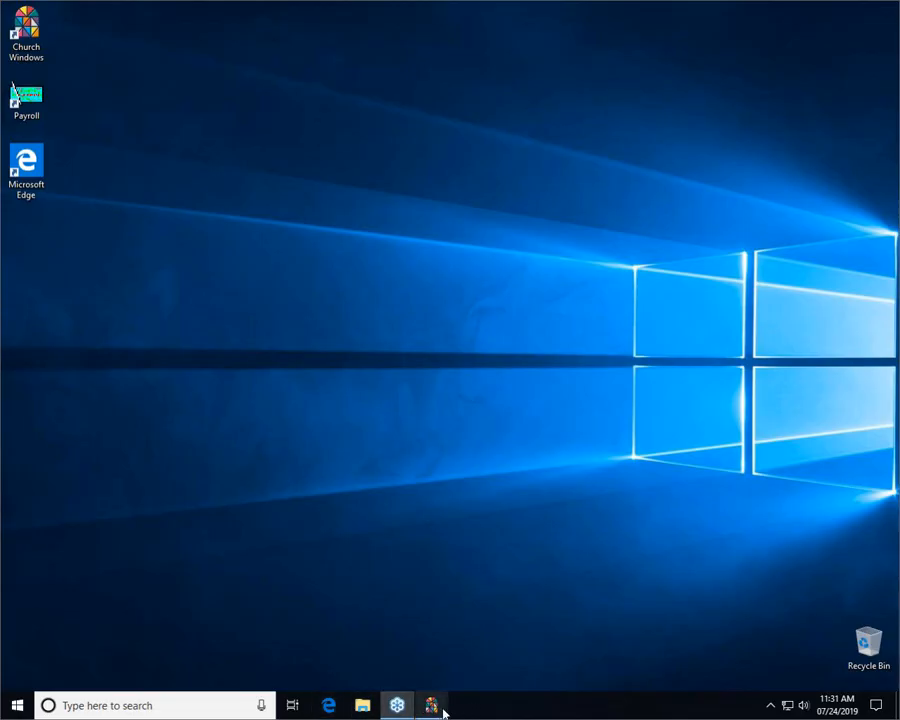
{"action": "mouse_move", "coordinate": [437, 710]}
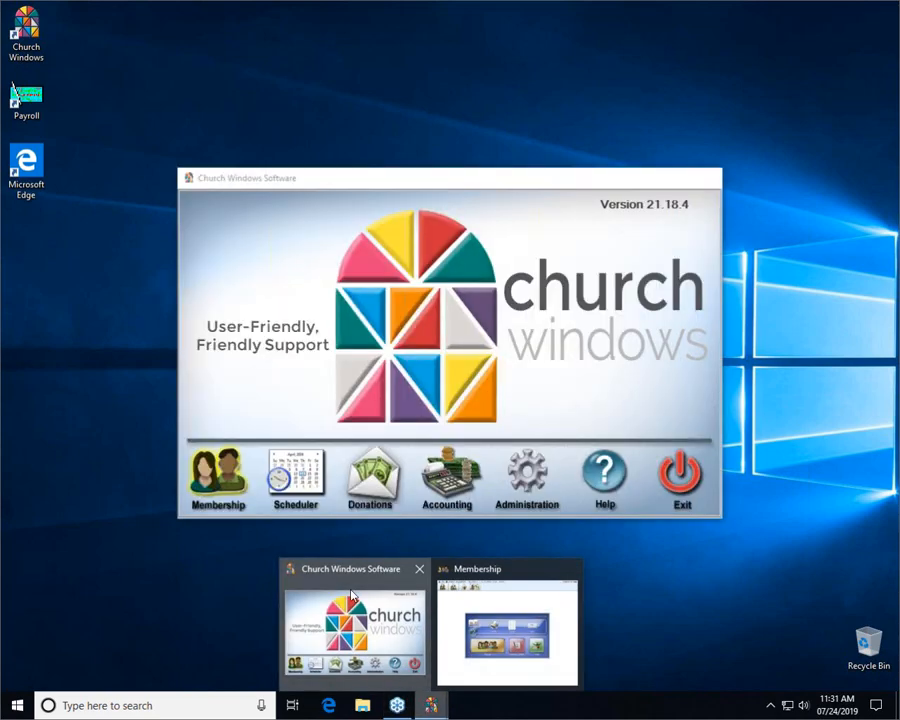
{"action": "left_click", "coordinate": [351, 600]}
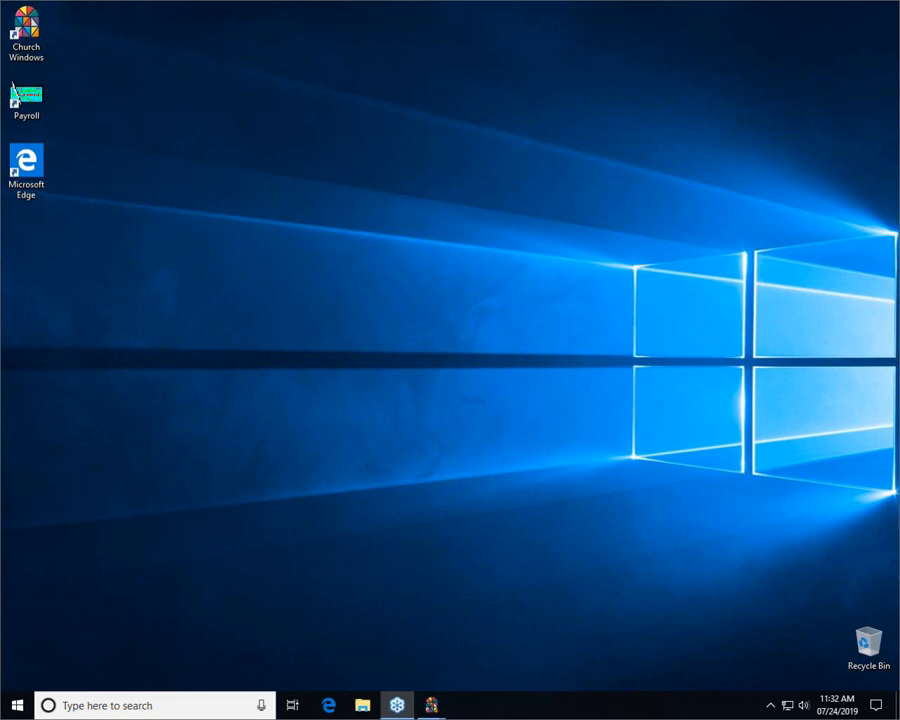
{"action": "mouse_move", "coordinate": [432, 706]}
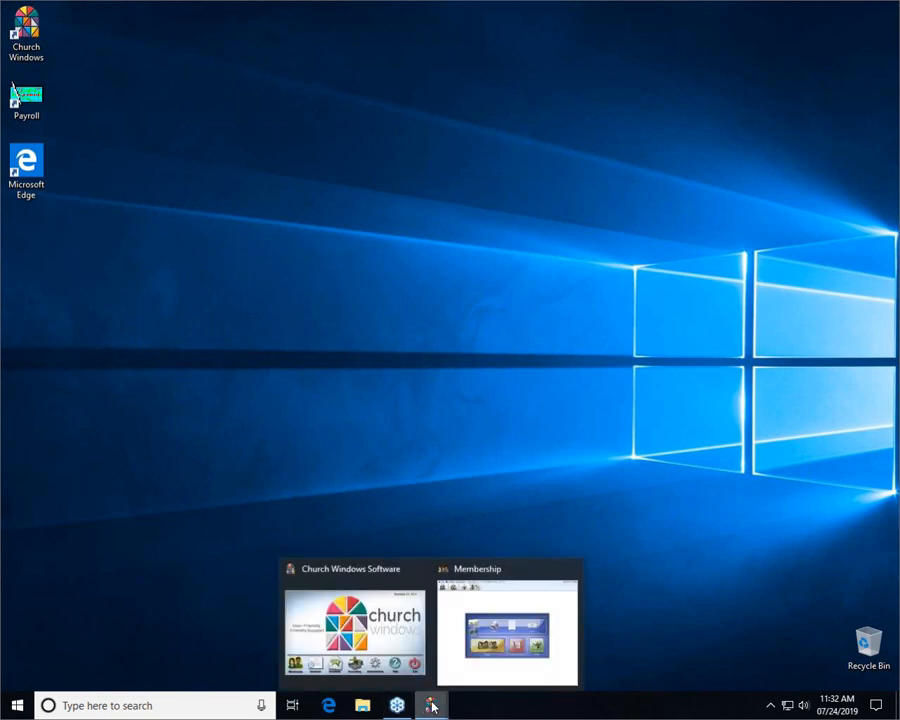
{"action": "mouse_move", "coordinate": [499, 578]}
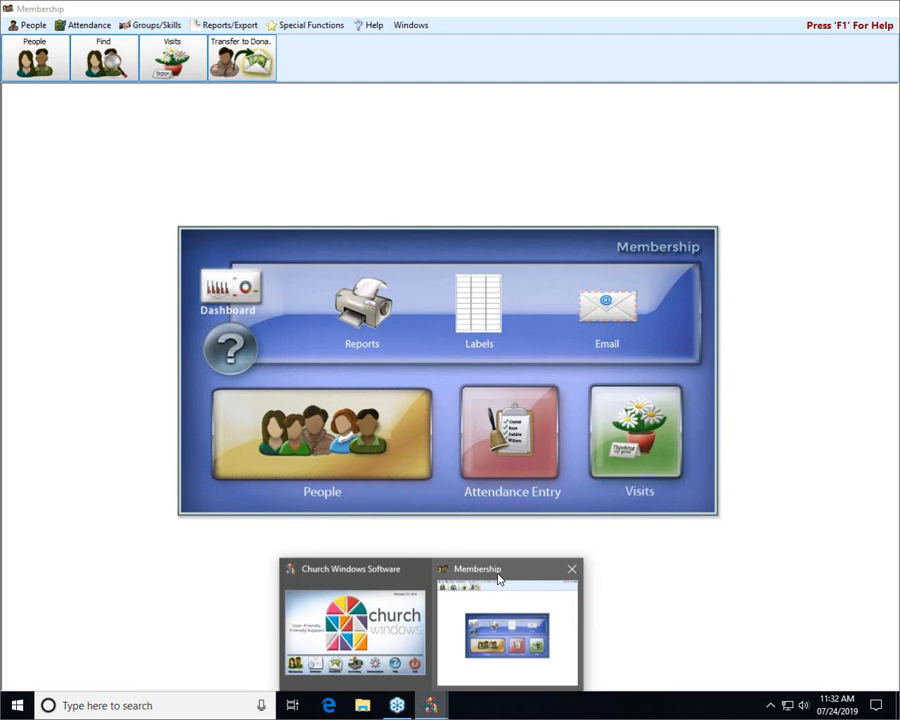
Bring the Membership window forward and put the Church Windows launcher away
{"action": "left_click", "coordinate": [499, 578]}
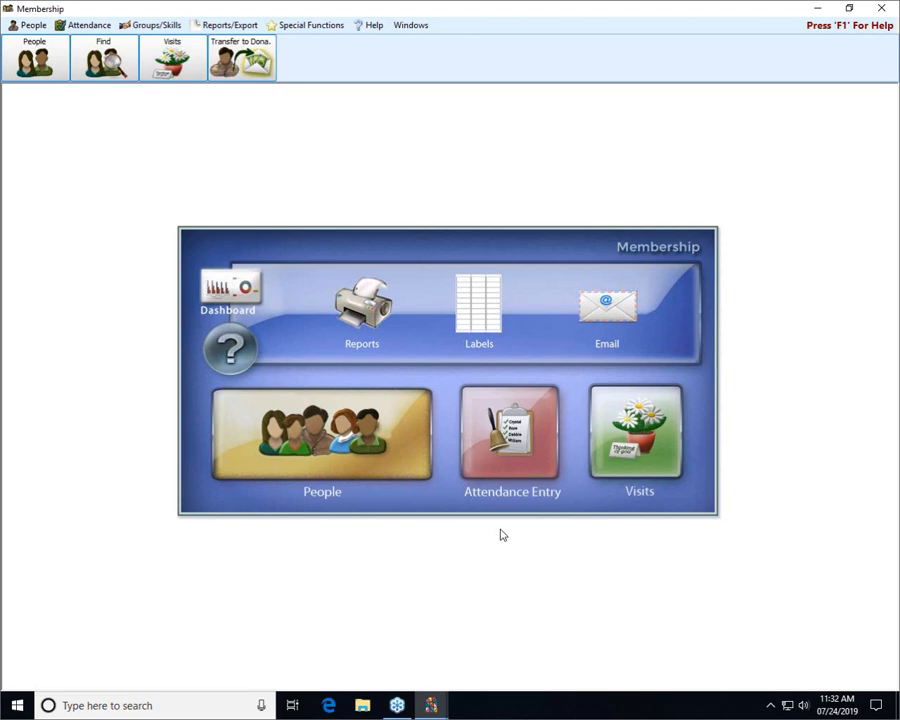
{"action": "mouse_move", "coordinate": [436, 708]}
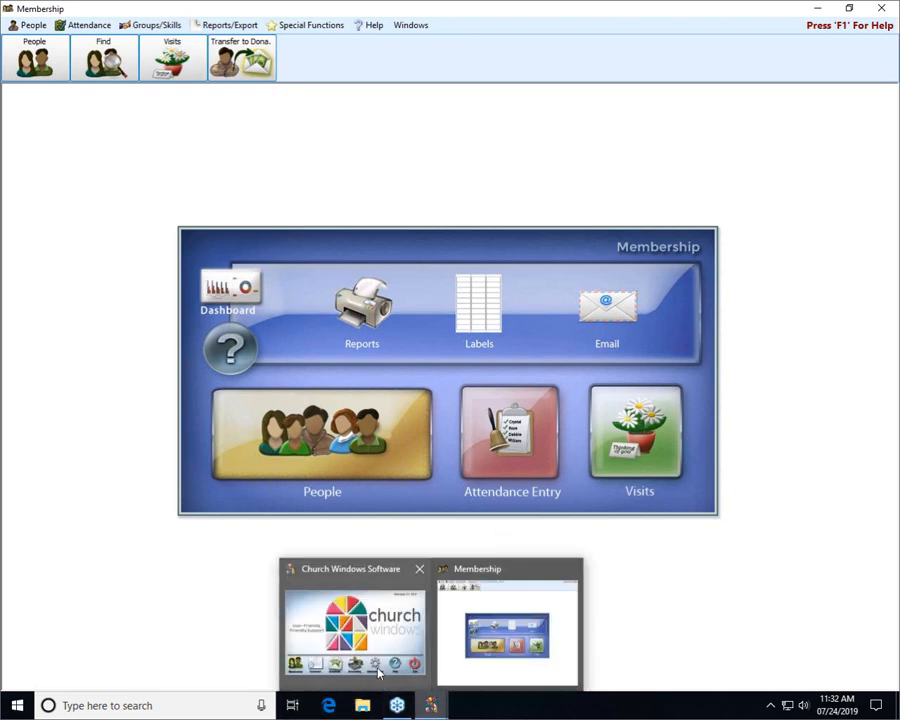
{"action": "left_click", "coordinate": [318, 582]}
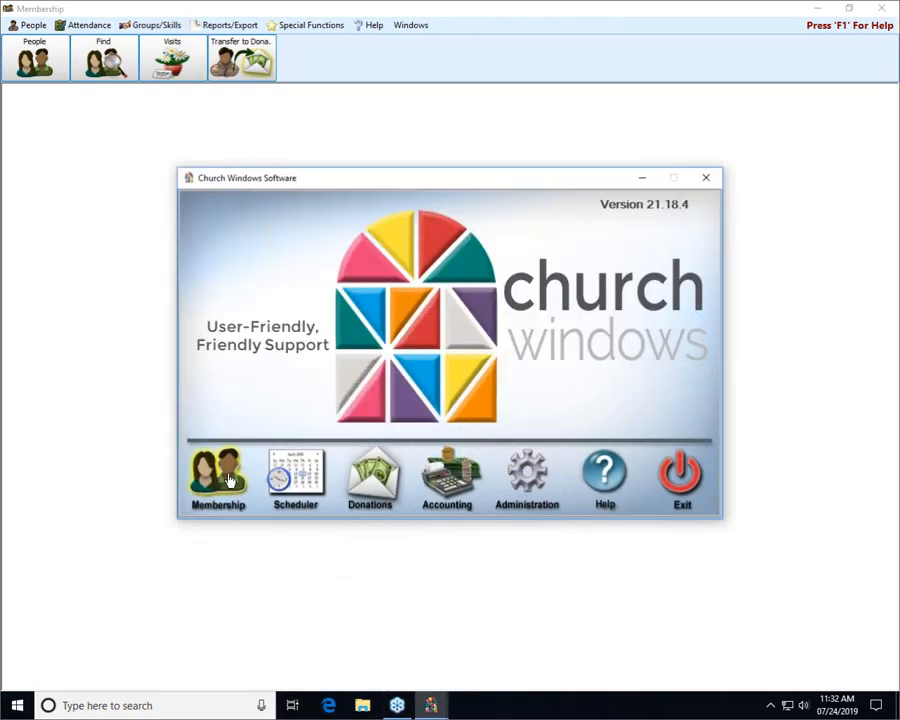
{"action": "left_click", "coordinate": [565, 597]}
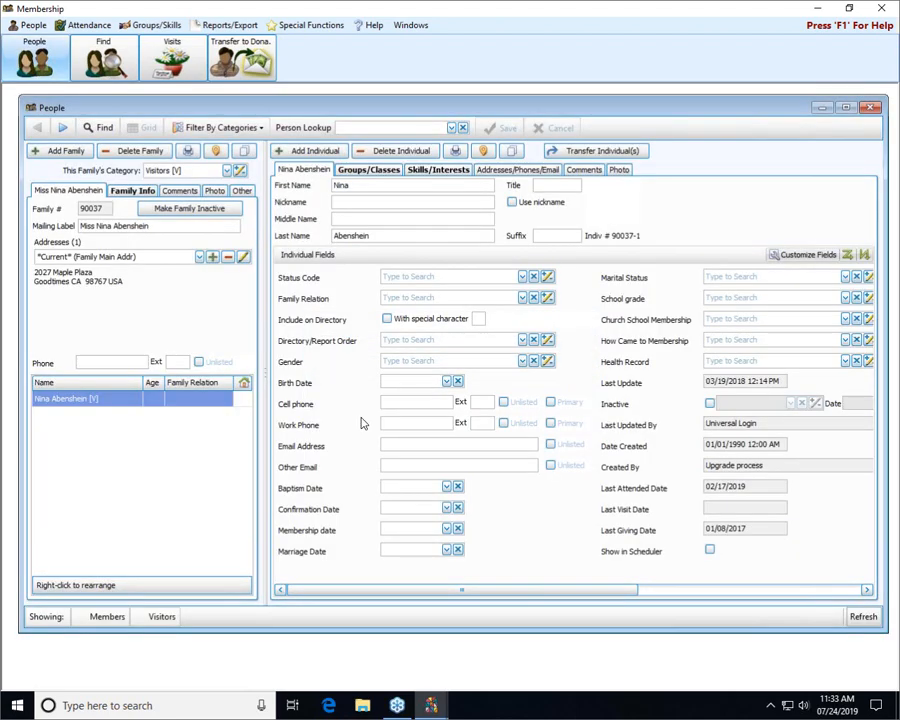
Maximize the People window so every individual field, including Giver #, is visible
{"action": "left_click", "coordinate": [846, 107]}
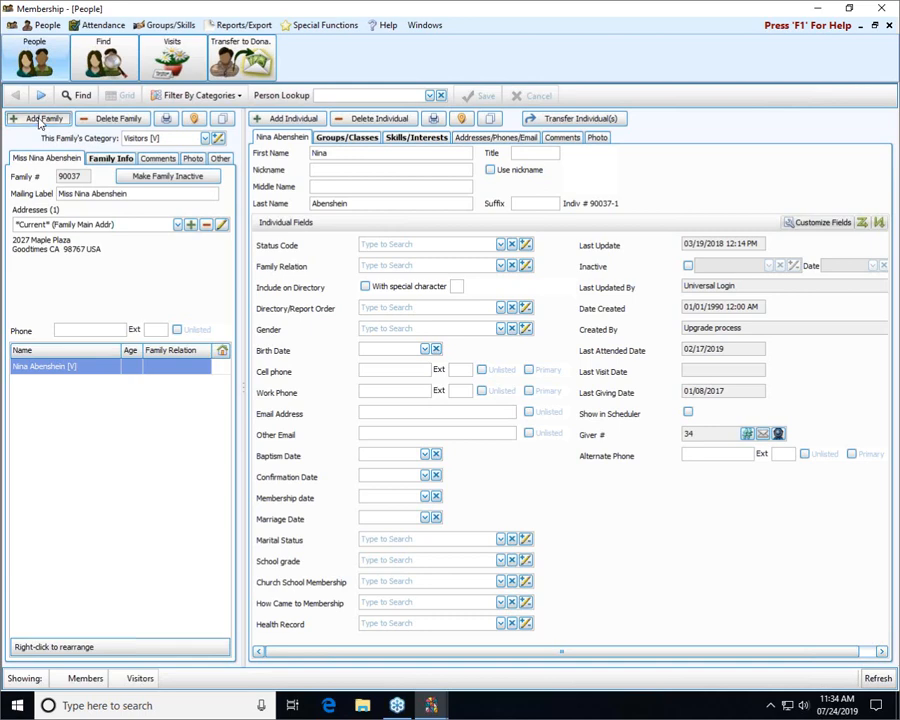
Add a new family in the Members category, creating Family # 59
{"action": "left_click", "coordinate": [38, 120]}
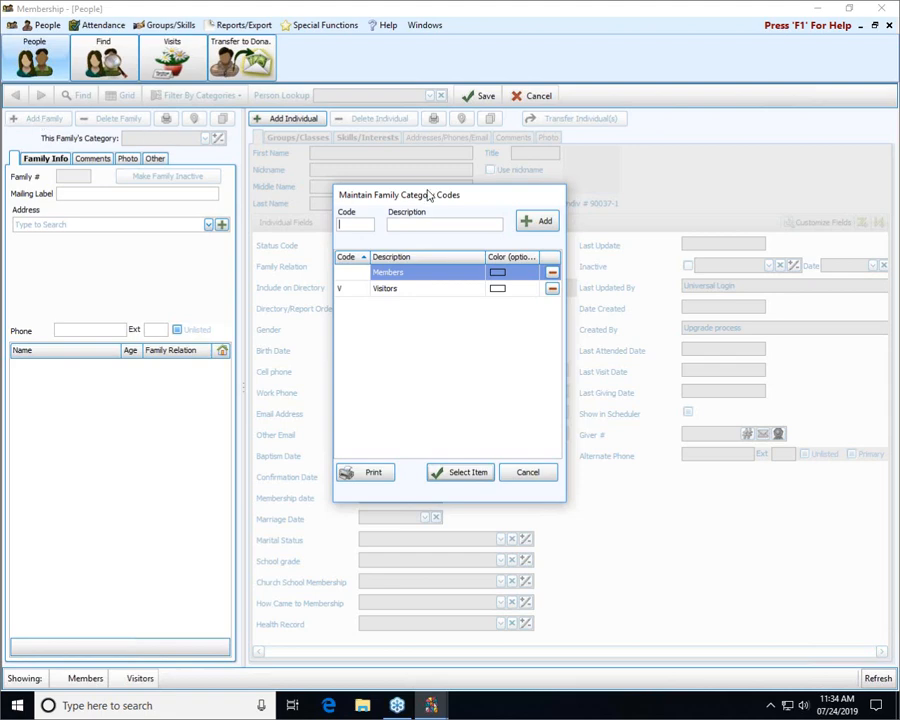
{"action": "left_click", "coordinate": [413, 273]}
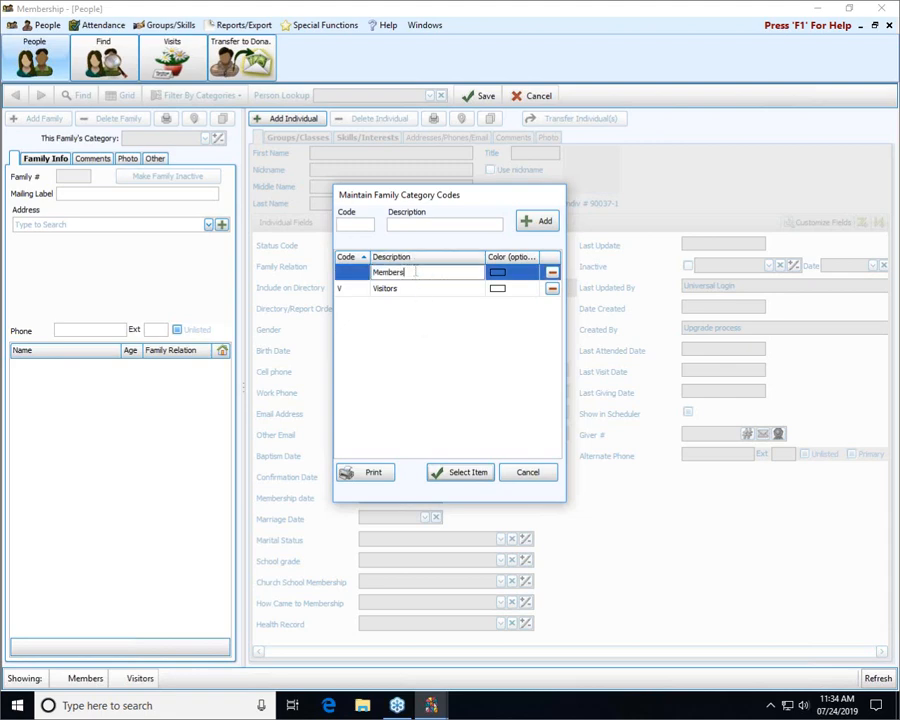
{"action": "left_click", "coordinate": [479, 474]}
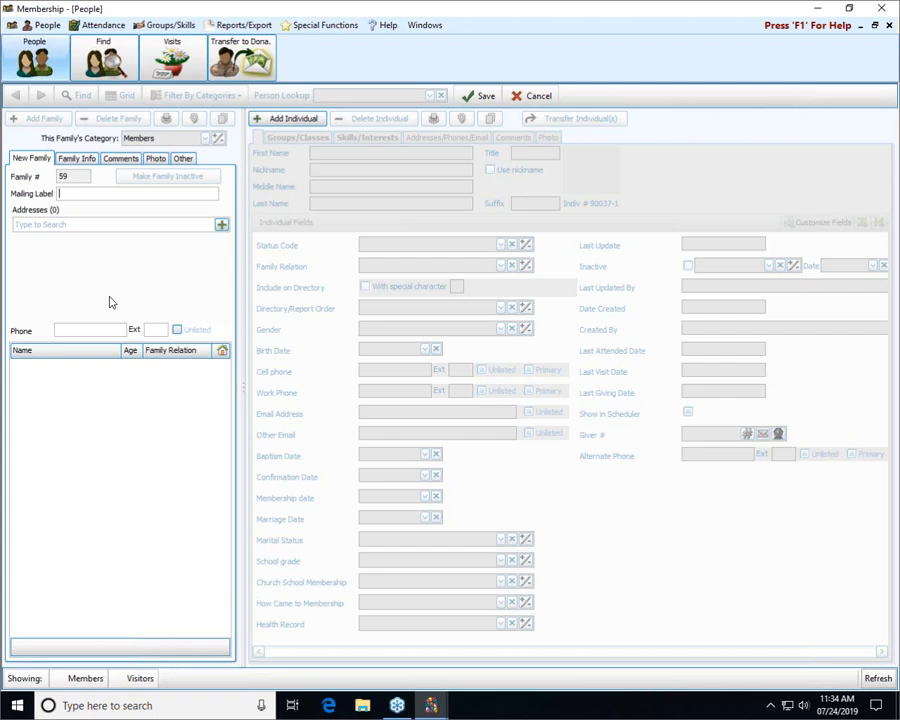
Enter the couple's names as the family mailing label and start a new address
{"action": "left_click", "coordinate": [222, 226]}
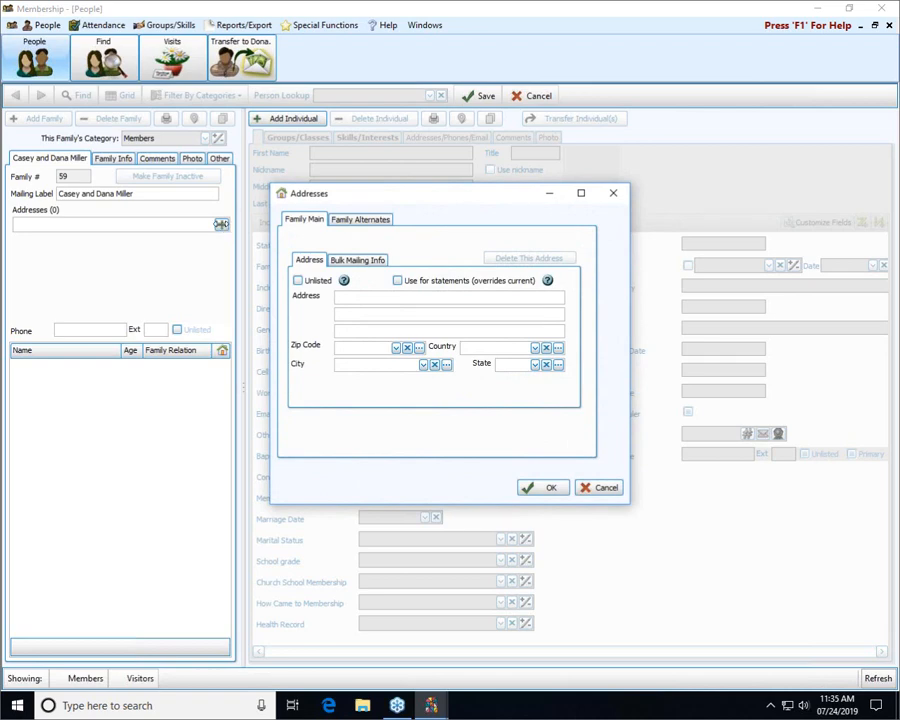
{"action": "left_click", "coordinate": [362, 220]}
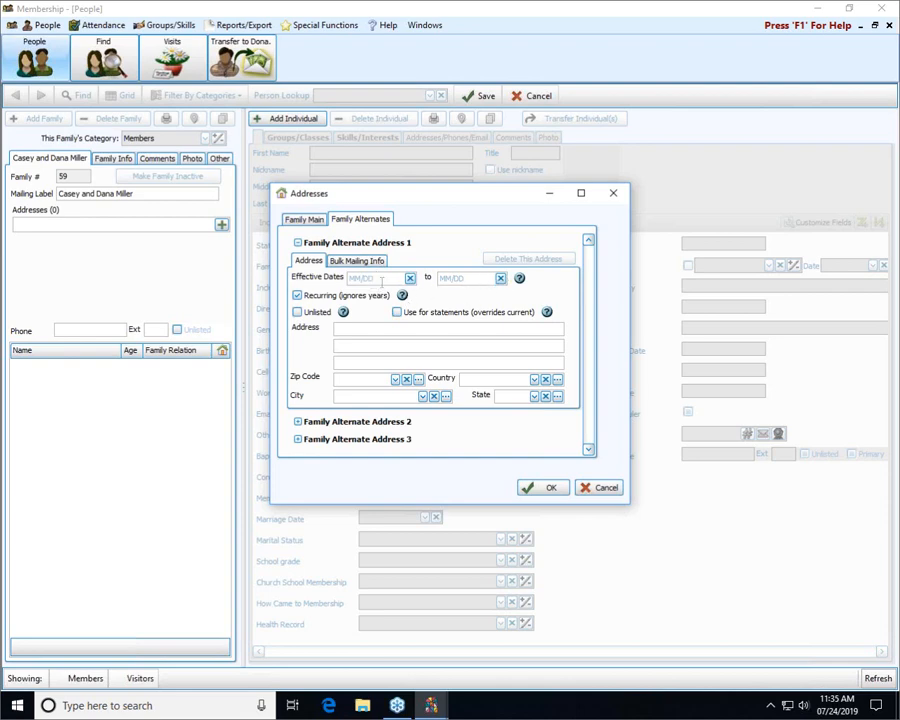
{"action": "left_click", "coordinate": [317, 222]}
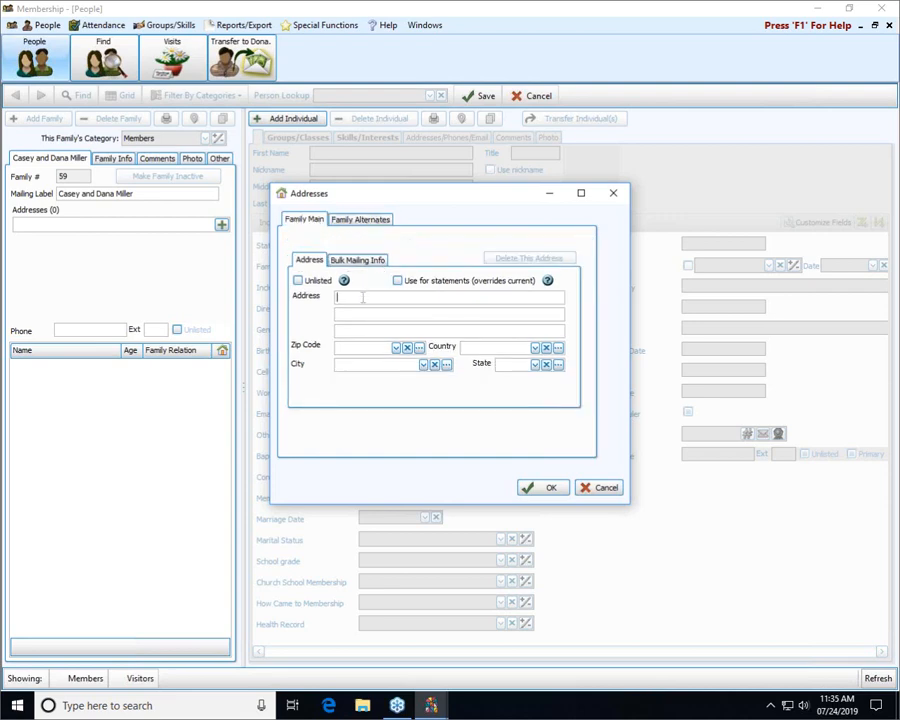
Enter the family's main street address and correct its zip code
{"action": "type", "text": "123 Anyehre"}
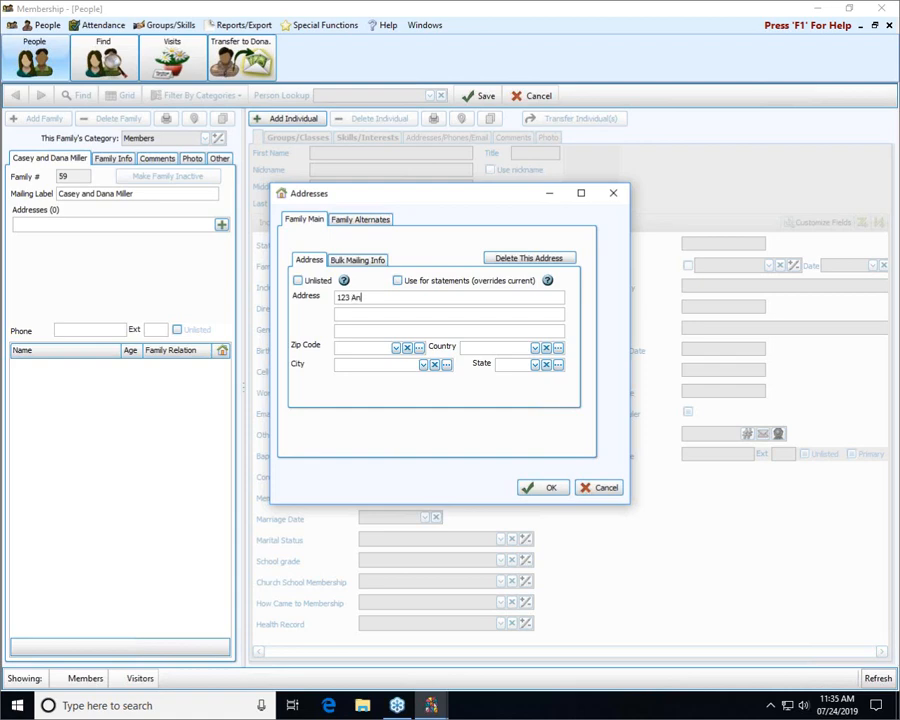
{"action": "key", "text": "BackSpace"}
{"action": "key", "text": "BackSpace"}
{"action": "key", "text": "BackSpace"}
{"action": "key", "text": "BackSpace"}
{"action": "type", "text": "where St"}
{"action": "key", "text": "Tab"}
{"action": "key", "text": "Tab"}
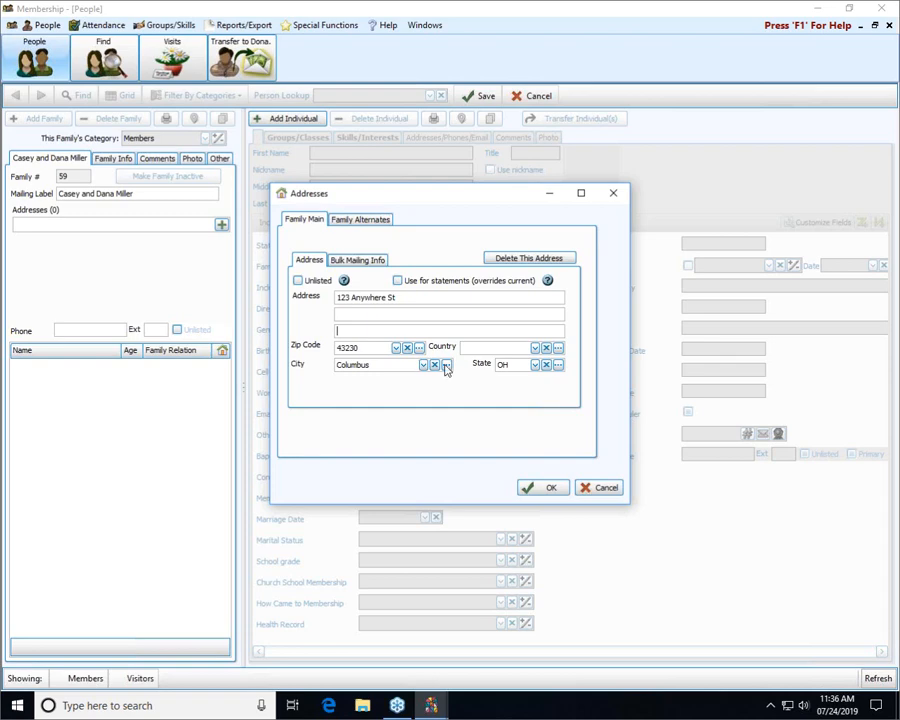
{"action": "left_click", "coordinate": [396, 348]}
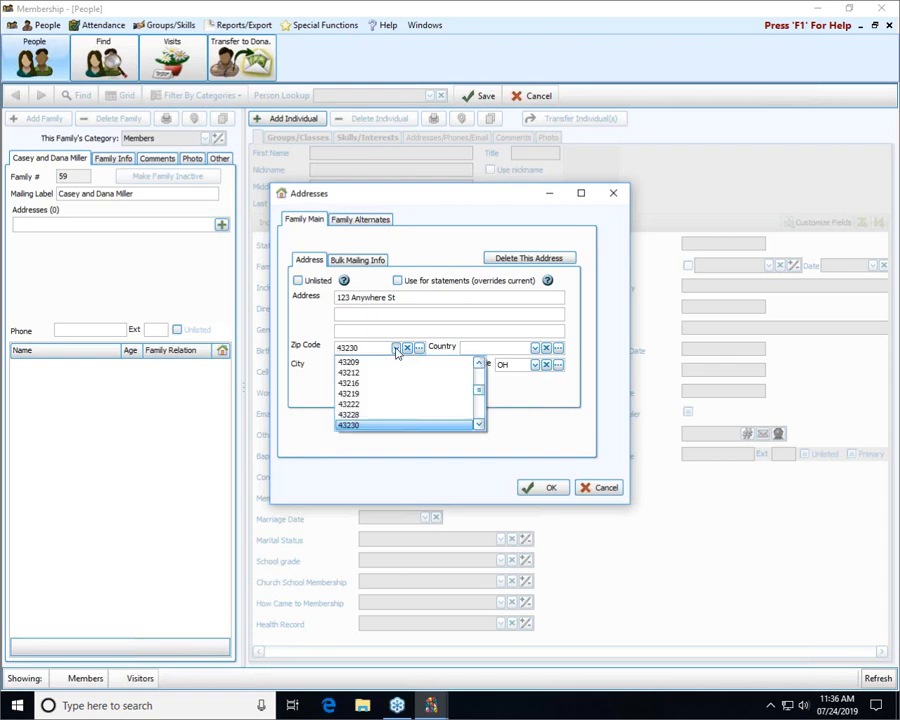
{"action": "left_click", "coordinate": [380, 347]}
{"action": "left_click_drag", "start_coordinate": [376, 347], "coordinate": [251, 349]}
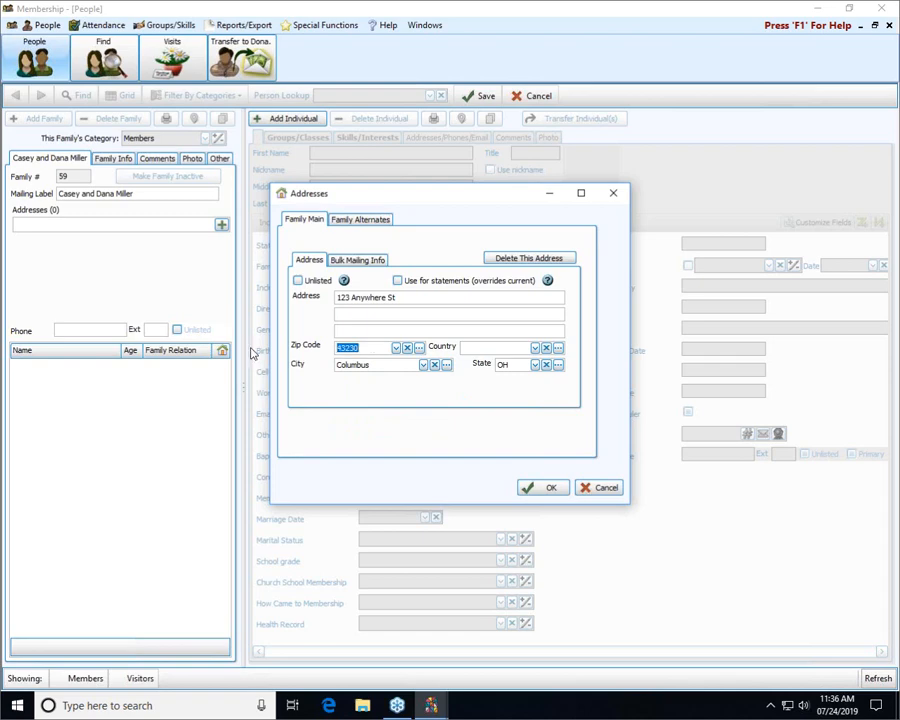
{"action": "type", "text": "43213"}
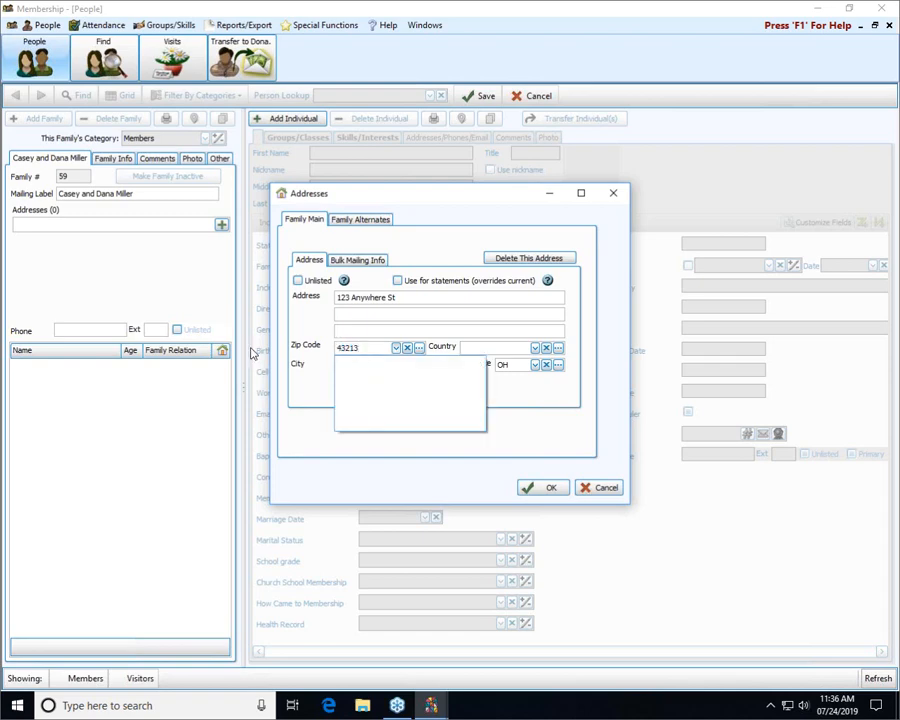
{"action": "left_click", "coordinate": [545, 391]}
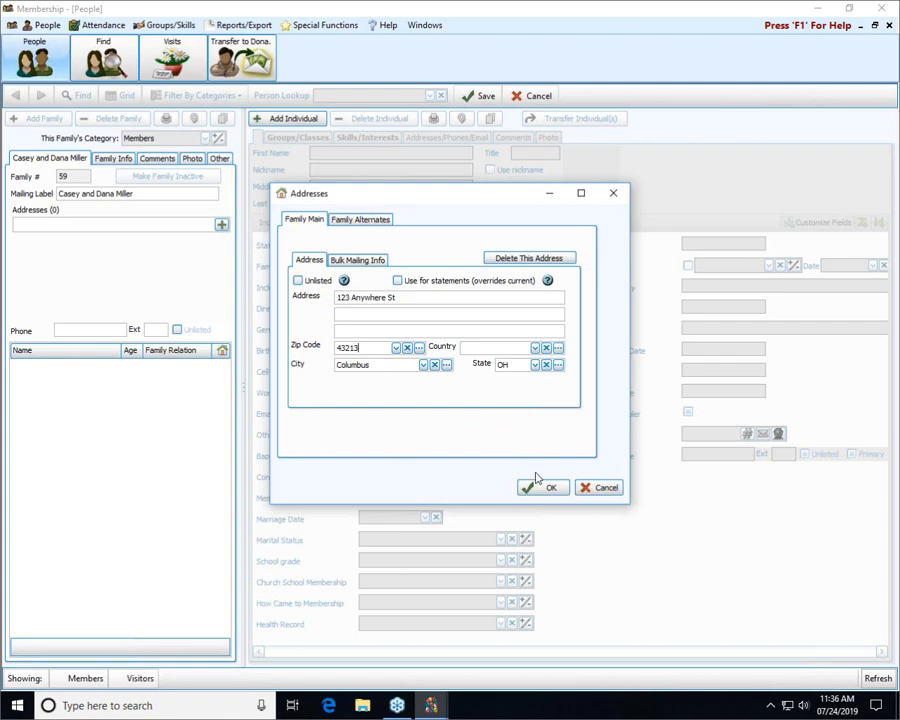
Make the address listed, not used for statements, and save it
{"action": "left_click", "coordinate": [299, 283]}
{"action": "left_click", "coordinate": [300, 284]}
{"action": "left_click", "coordinate": [344, 282]}
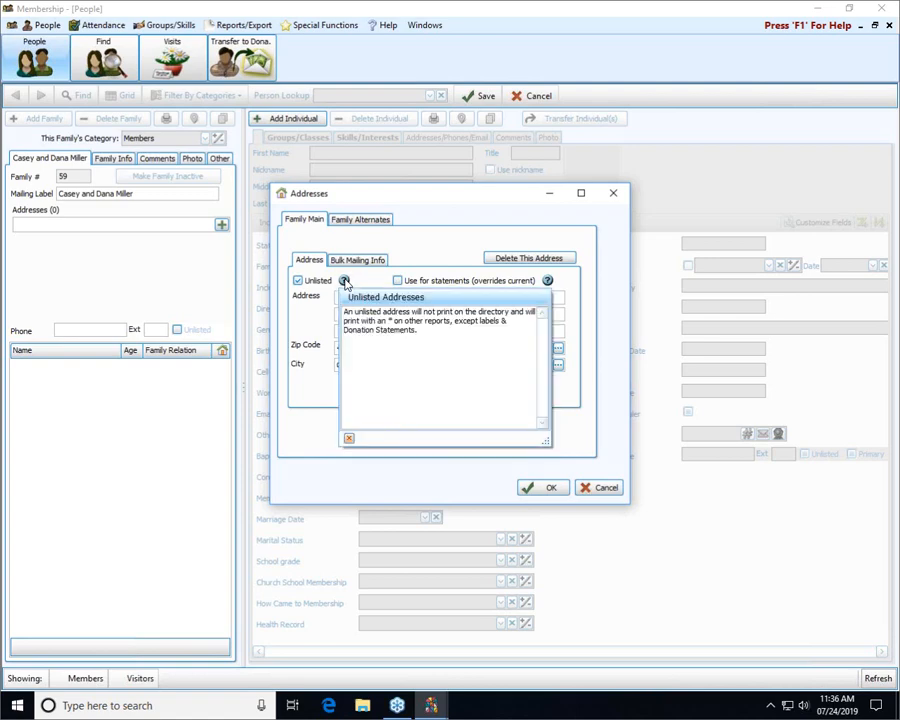
{"action": "left_click", "coordinate": [298, 281]}
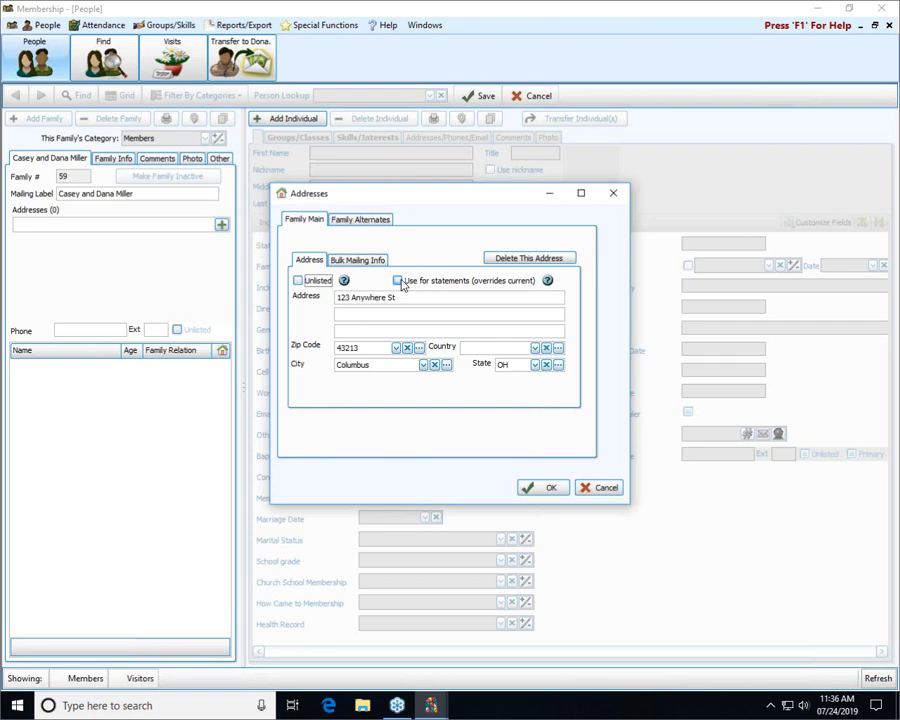
{"action": "left_click", "coordinate": [401, 283]}
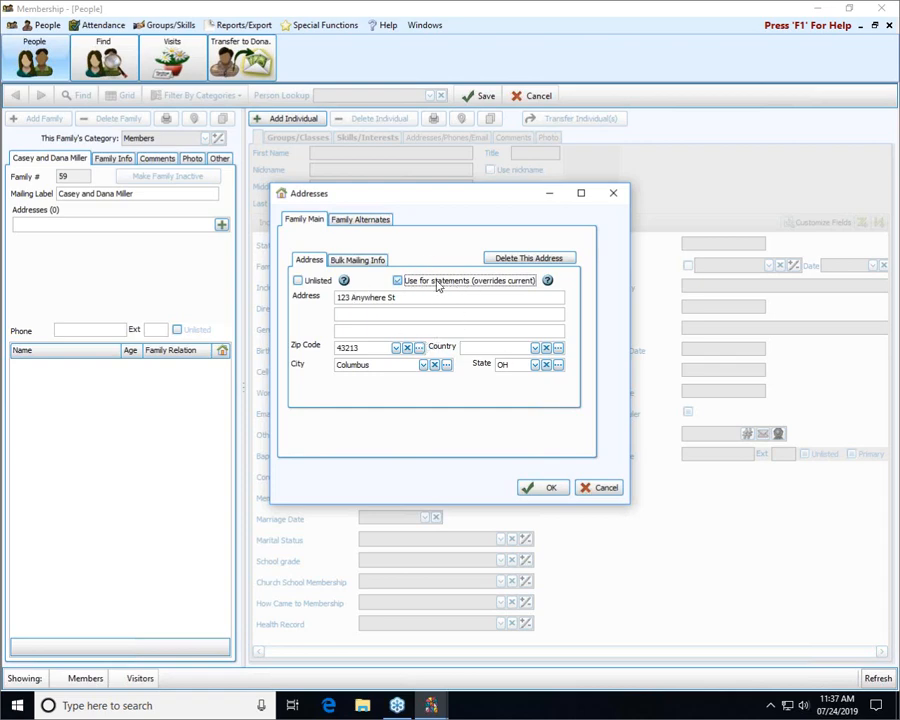
{"action": "left_click", "coordinate": [398, 281]}
{"action": "left_click", "coordinate": [550, 488]}
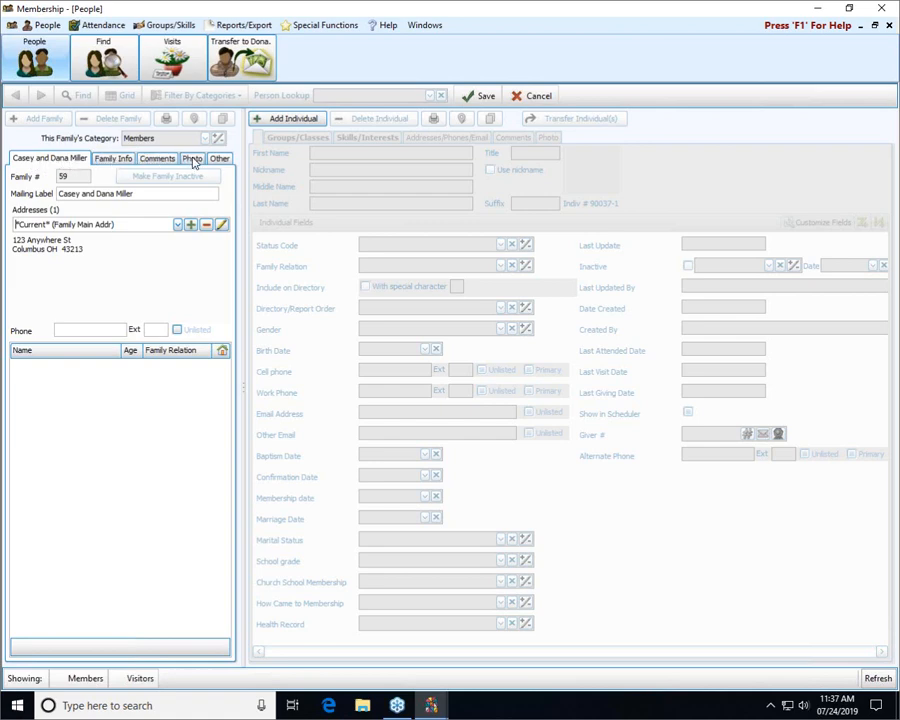
Set the family's mailing code to A - All mailings, then review Comments, Photo and Other
{"action": "left_click", "coordinate": [106, 160]}
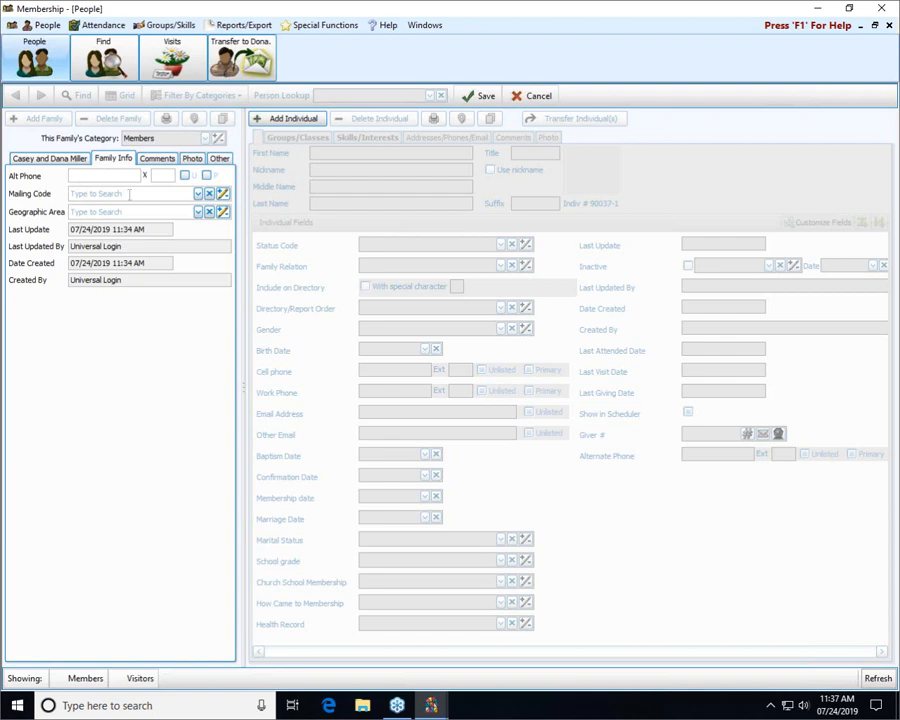
{"action": "left_click", "coordinate": [197, 194]}
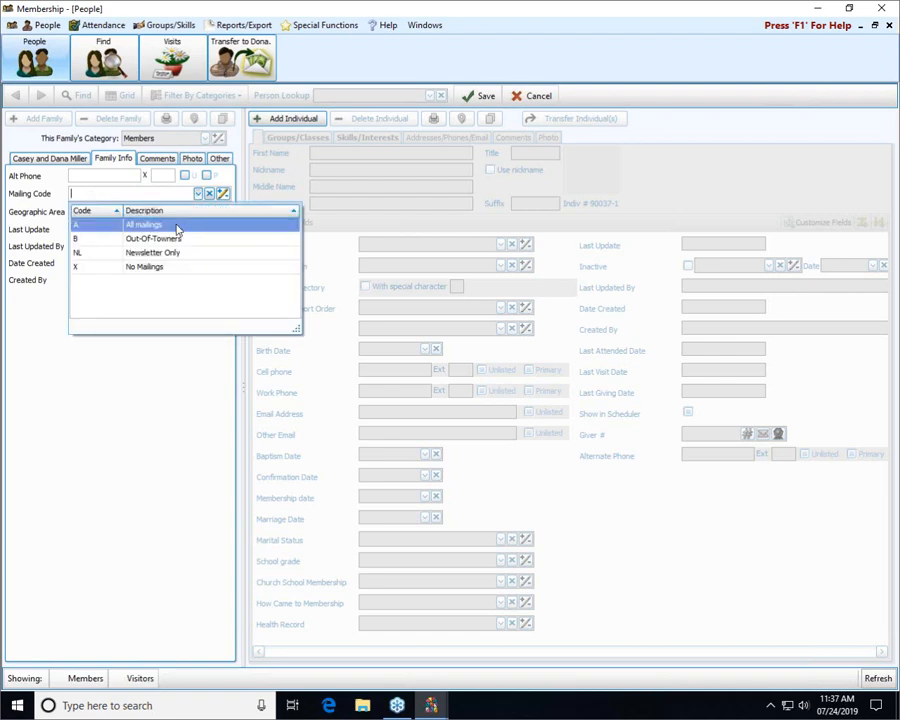
{"action": "left_click", "coordinate": [176, 226]}
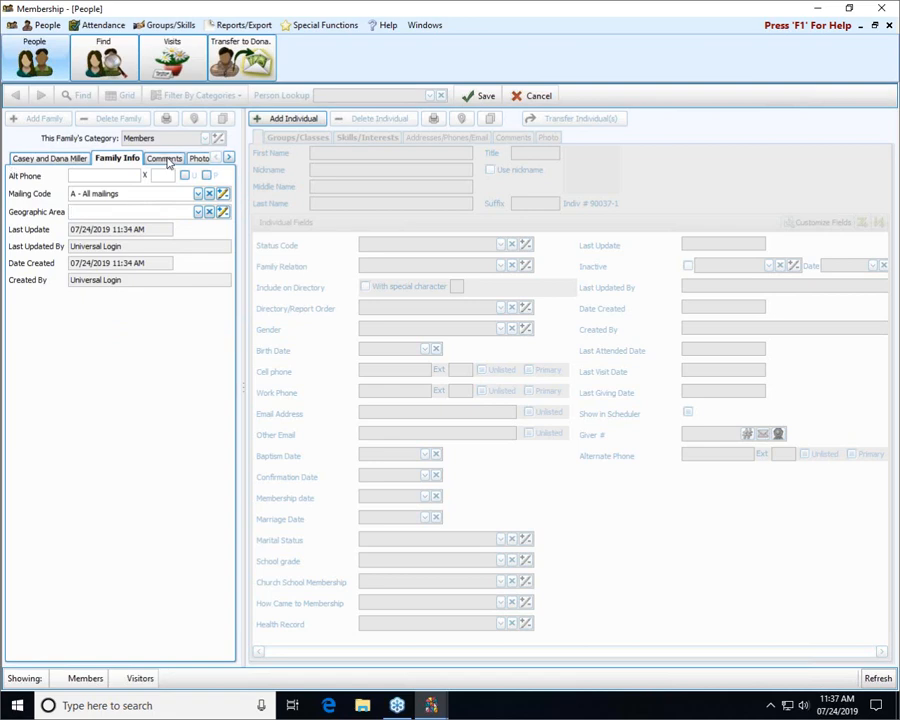
{"action": "left_click", "coordinate": [22, 160]}
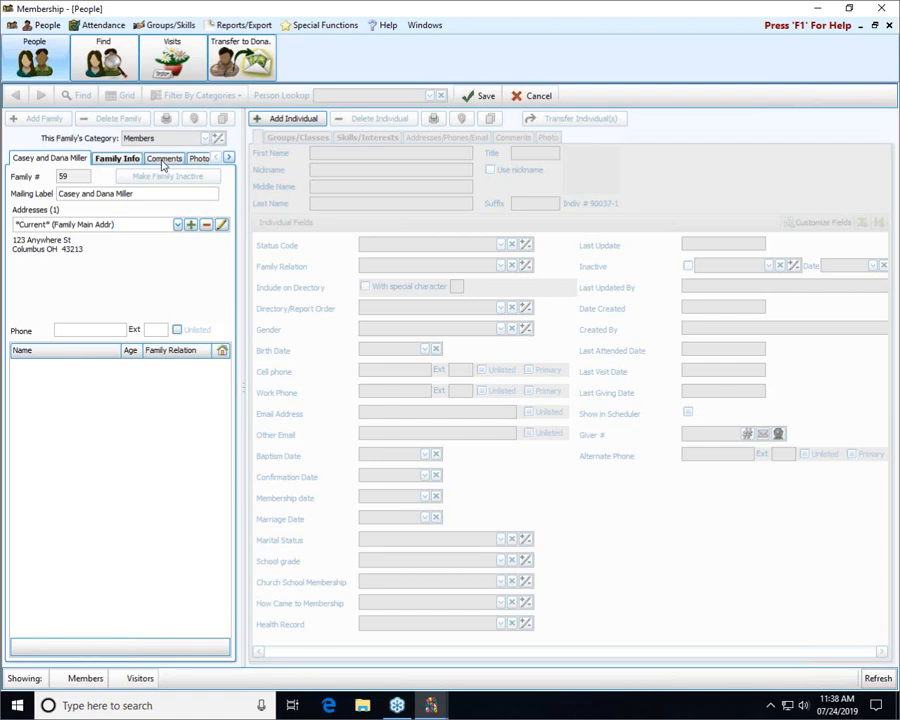
{"action": "left_click", "coordinate": [163, 160]}
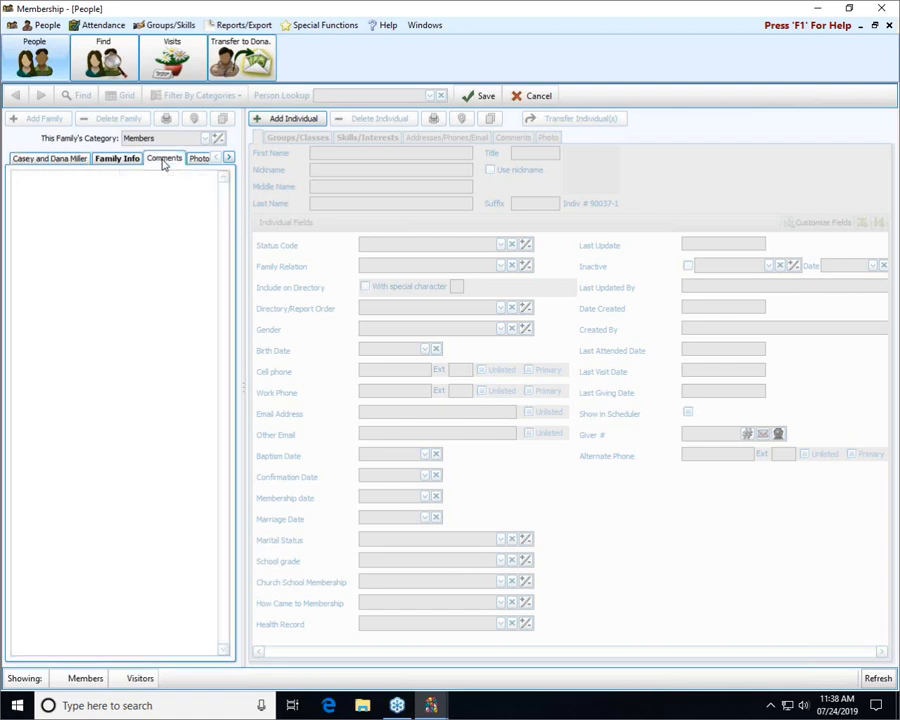
{"action": "left_click", "coordinate": [194, 162]}
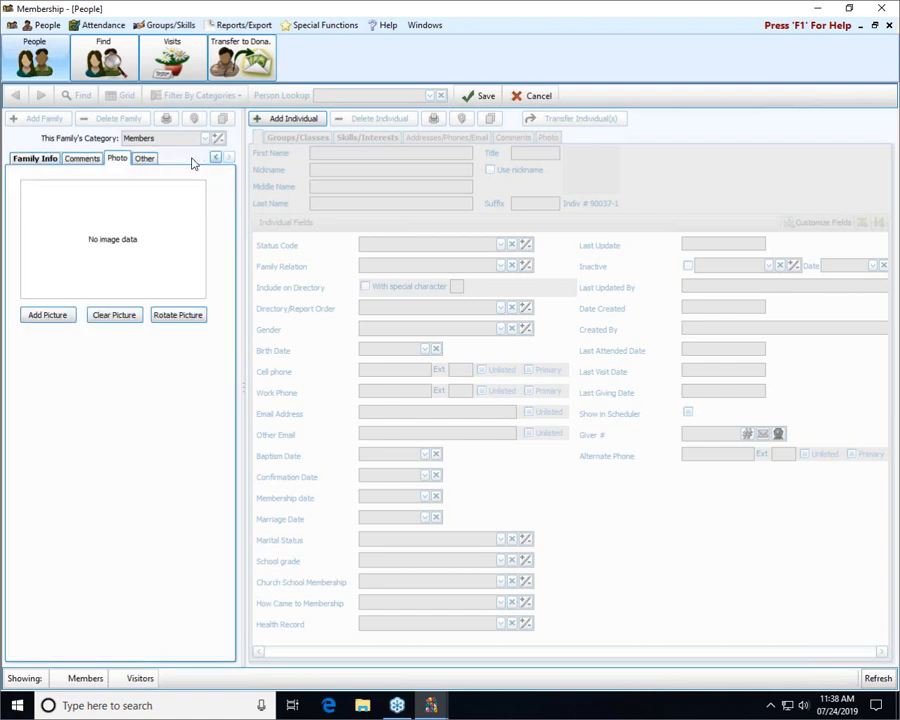
{"action": "left_click", "coordinate": [148, 162]}
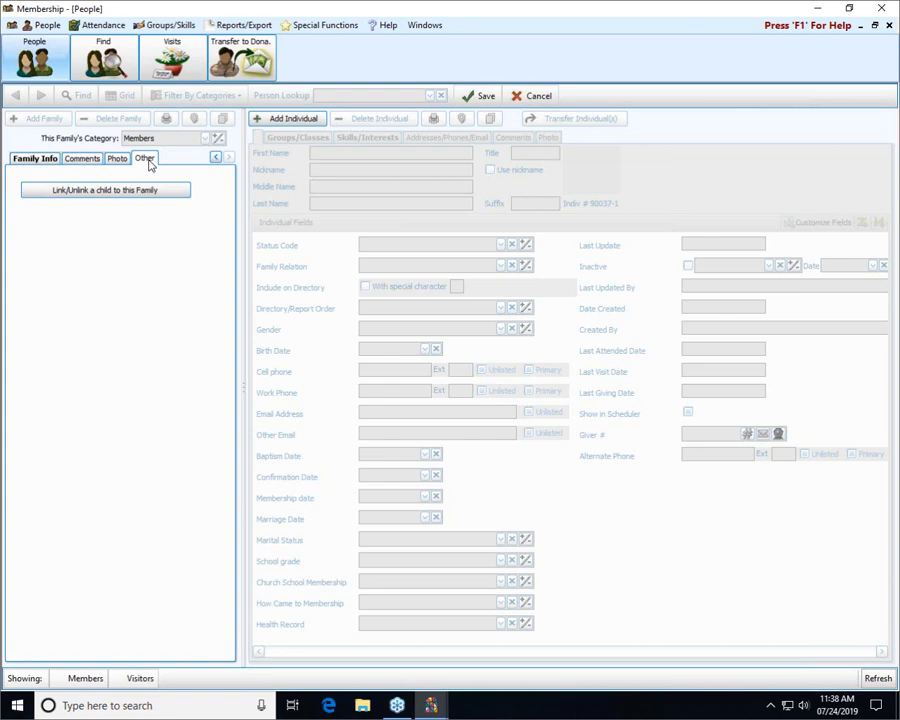
{"action": "left_click", "coordinate": [24, 162]}
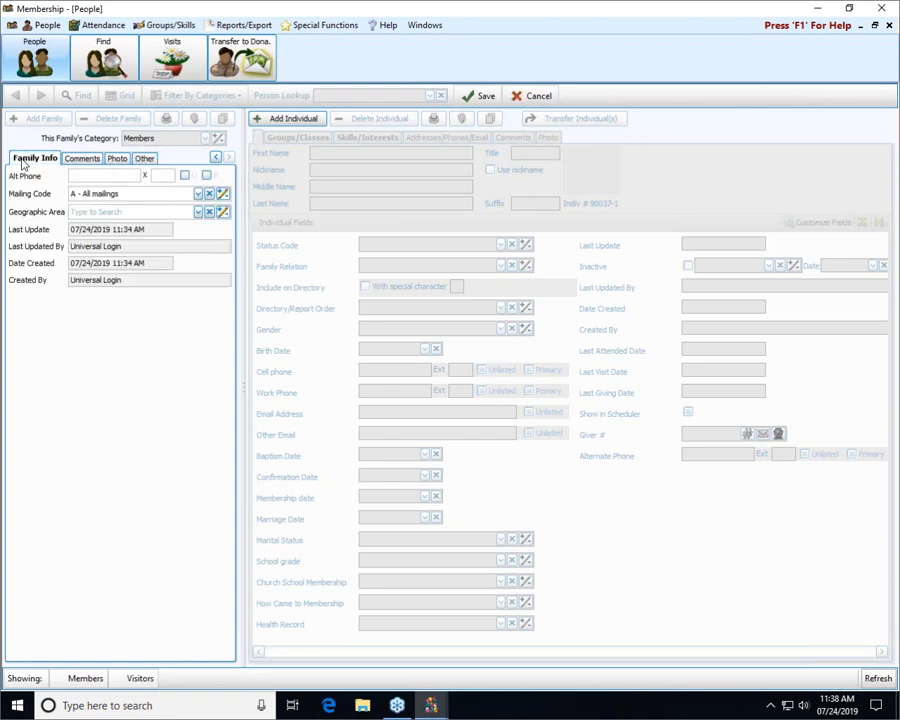
{"action": "left_click", "coordinate": [216, 157]}
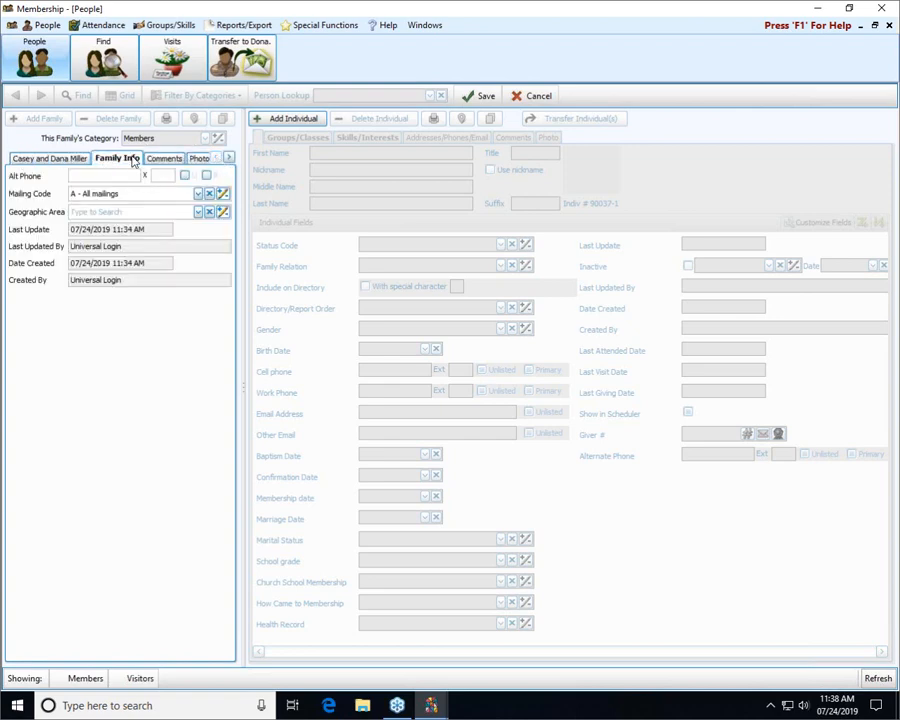
{"action": "left_click", "coordinate": [67, 160]}
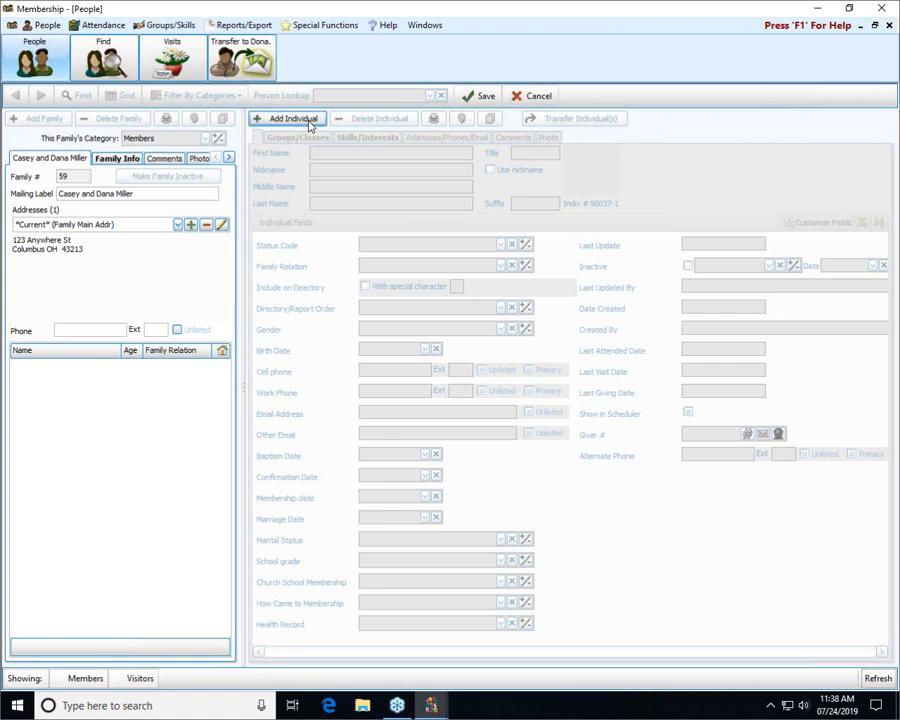
Add a new individual, Indiv # 59-1, to the new family
{"action": "left_click", "coordinate": [484, 96]}
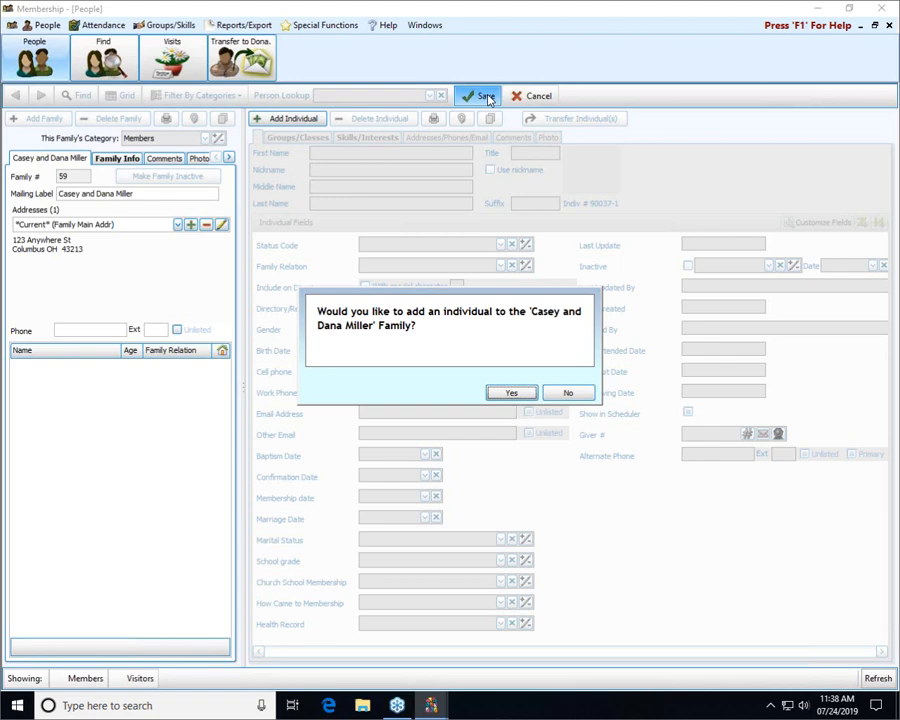
{"action": "left_click", "coordinate": [529, 394]}
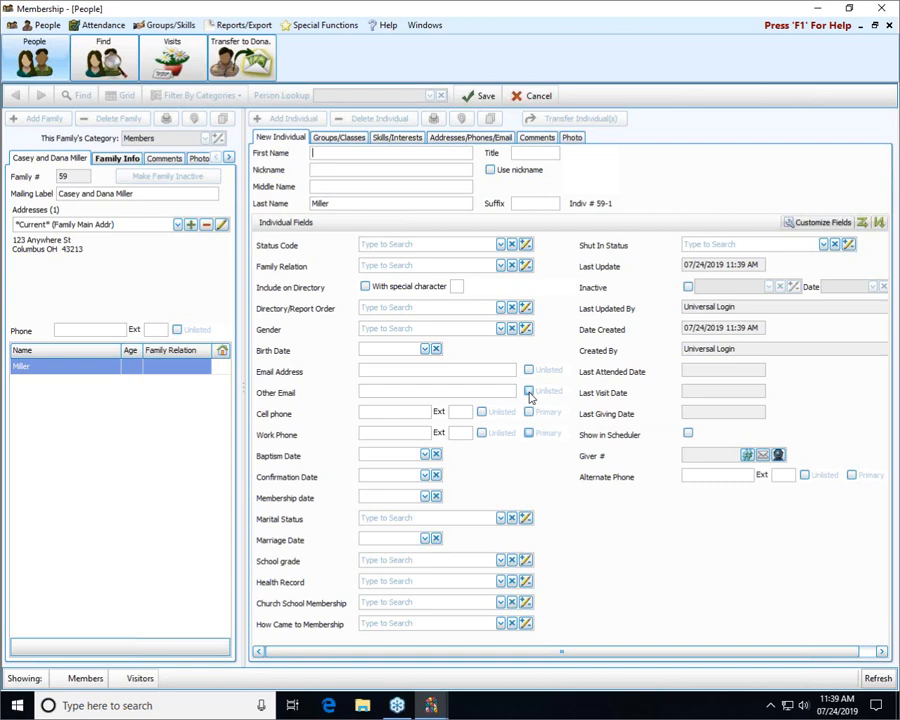
Enter the new member's first name and nickname, and turn on Use nickname
{"action": "type", "text": "Caset"}
{"action": "key", "text": "BackSpace"}
{"action": "key", "text": "BackSpace"}
{"action": "type", "text": "ds"}
{"action": "key", "text": "BackSpace"}
{"action": "key", "text": "BackSpace"}
{"action": "type", "text": "sandra"}
{"action": "key", "text": "Tab"}
{"action": "type", "text": "Ca"}
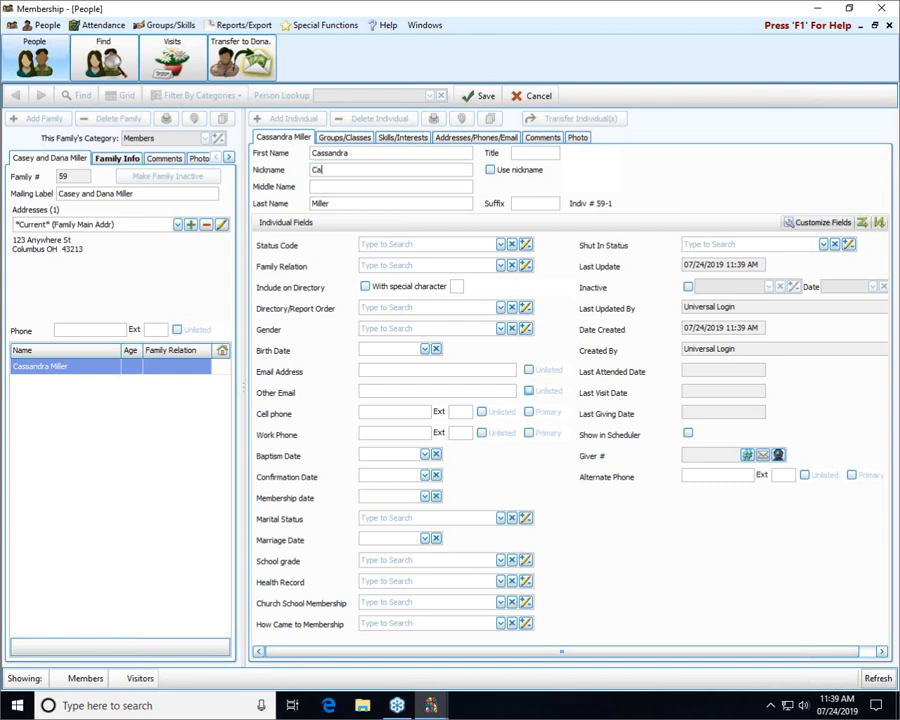
{"action": "type", "text": "sey"}
{"action": "key", "text": "Tab"}
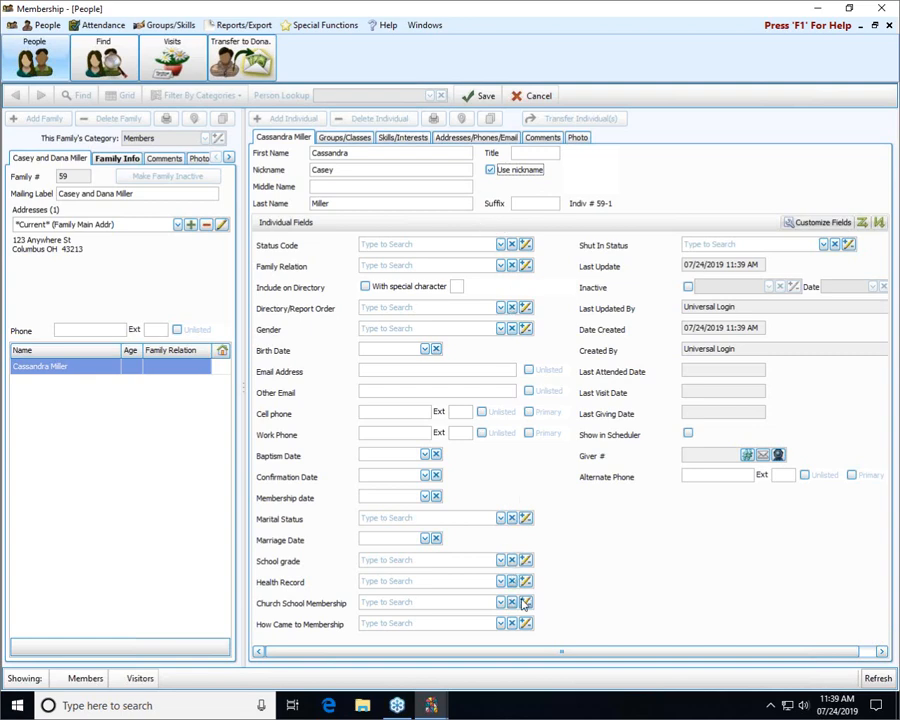
{"action": "left_click_drag", "start_coordinate": [551, 653], "coordinate": [526, 645]}
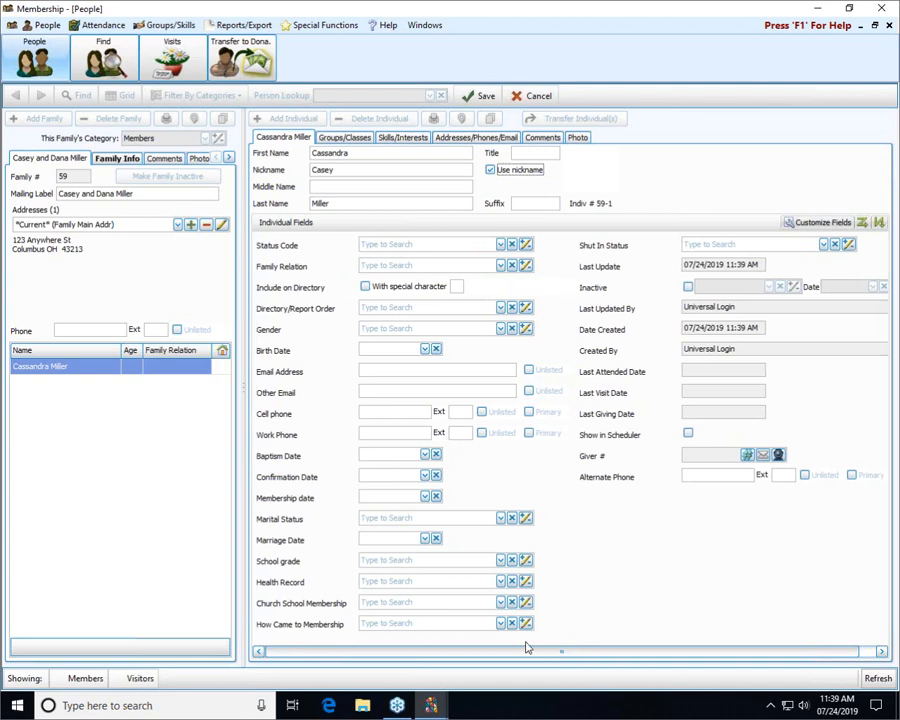
Try to save, dismiss the required-field warning, and choose Directory/Report Order 1 - Primary
{"action": "left_click", "coordinate": [483, 96]}
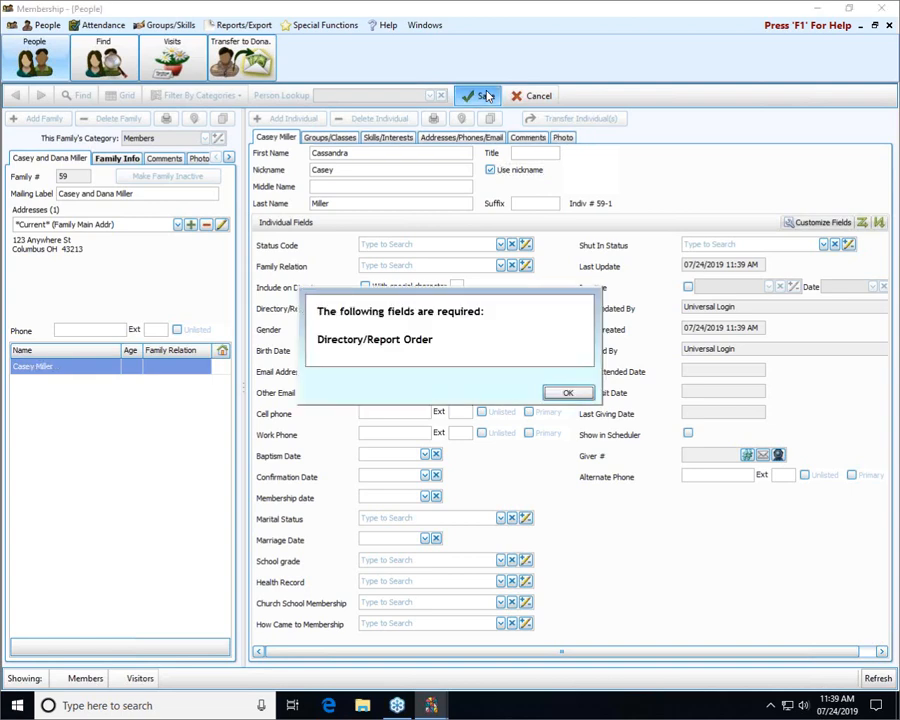
{"action": "left_click", "coordinate": [565, 393]}
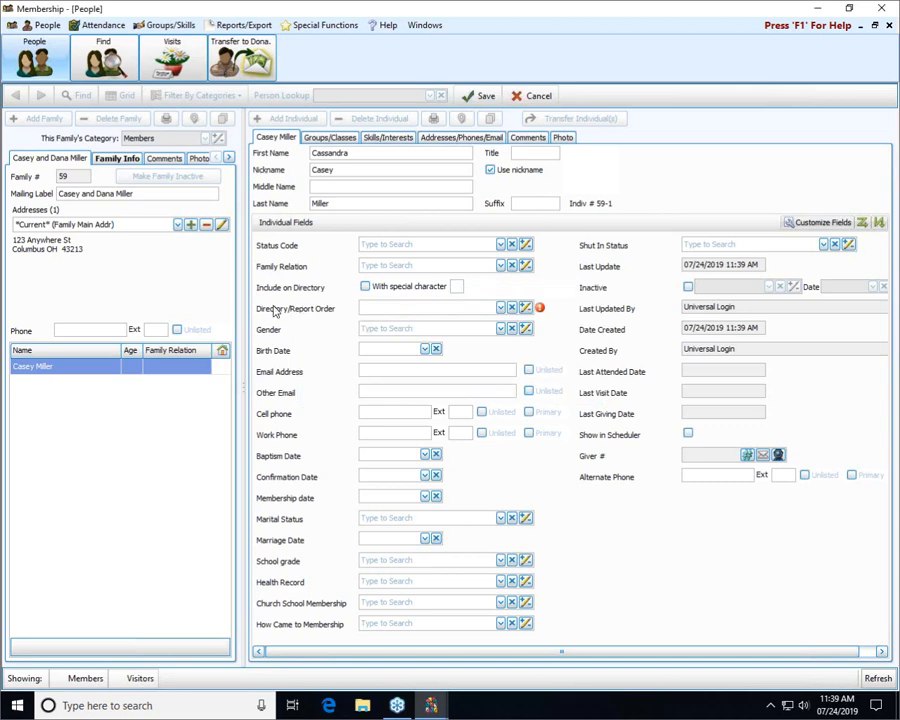
{"action": "left_click", "coordinate": [501, 309]}
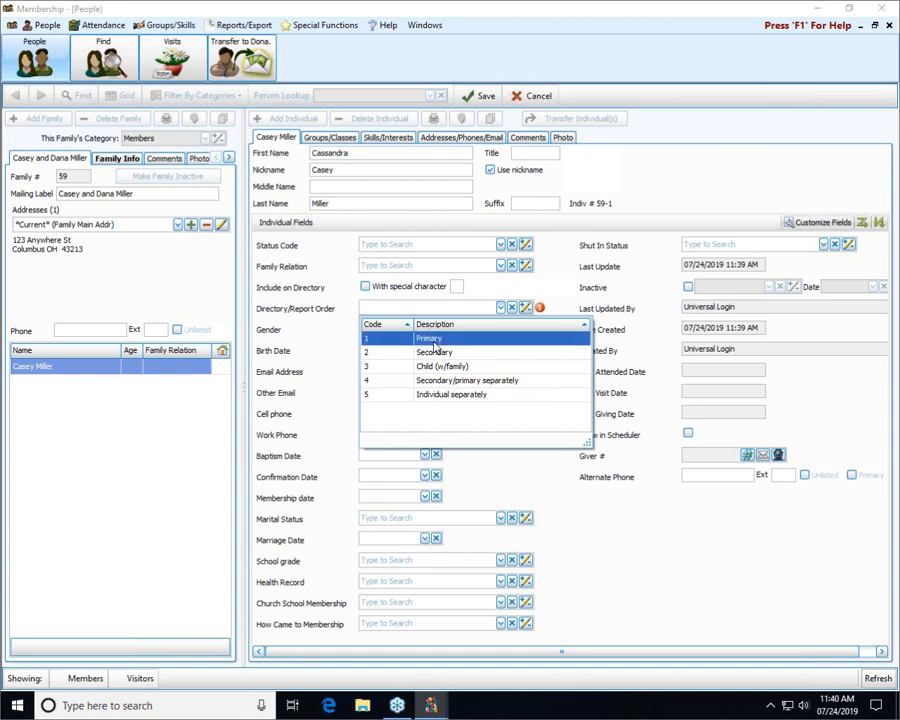
{"action": "key", "text": "Tab"}
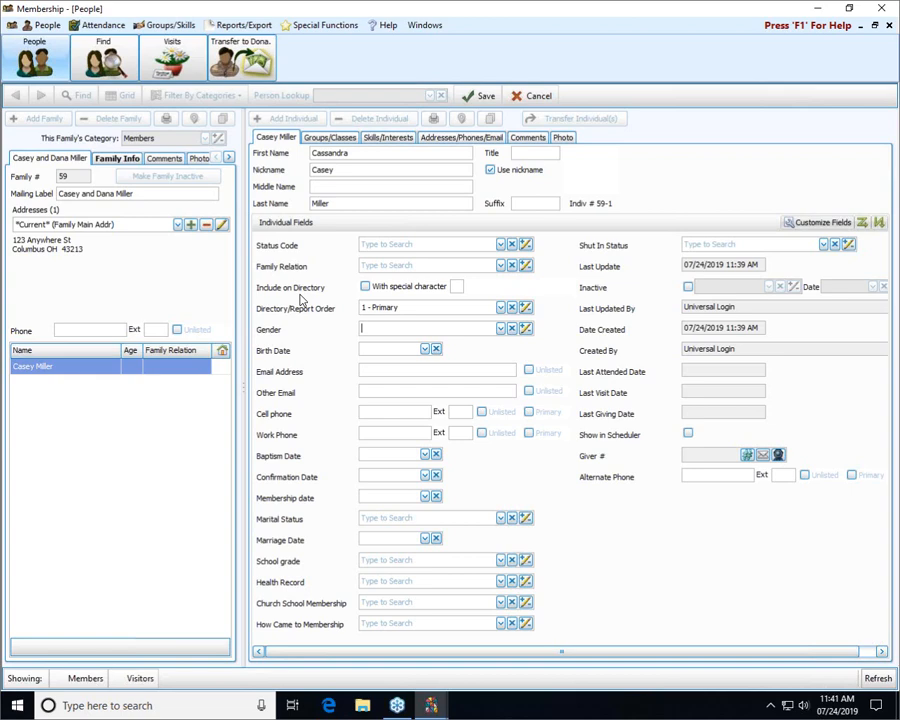
Keep Directory/Report Order at 1 - Primary and save the member record
{"action": "left_click", "coordinate": [502, 310]}
{"action": "left_click", "coordinate": [502, 310]}
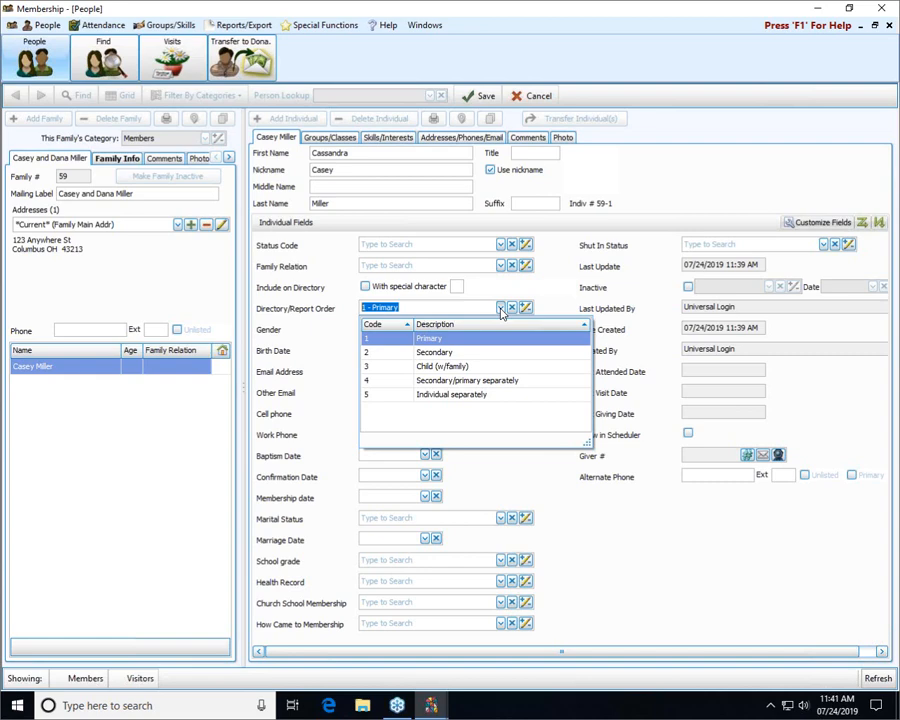
{"action": "left_click", "coordinate": [492, 338]}
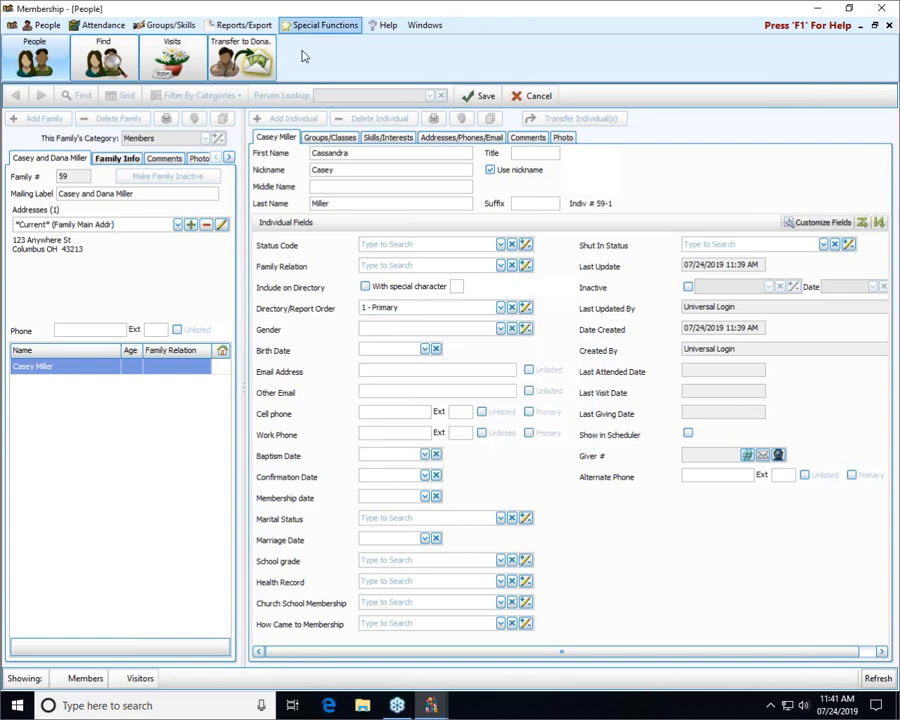
{"action": "left_click", "coordinate": [484, 96]}
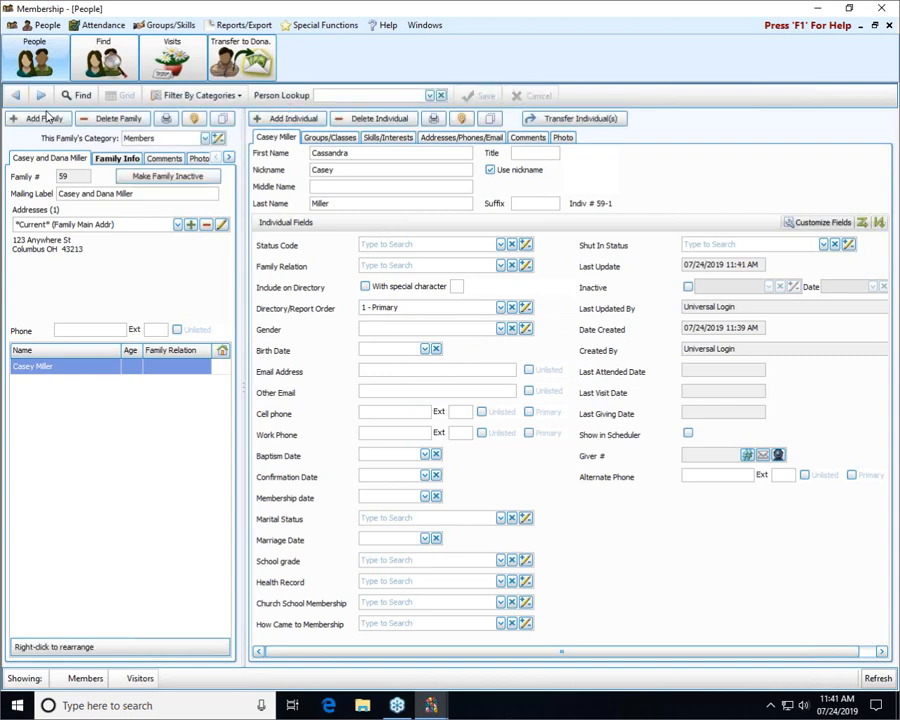
Add a new individual with a first name and Directory/Report Order 2 - Secondary, then save
{"action": "left_click", "coordinate": [291, 119]}
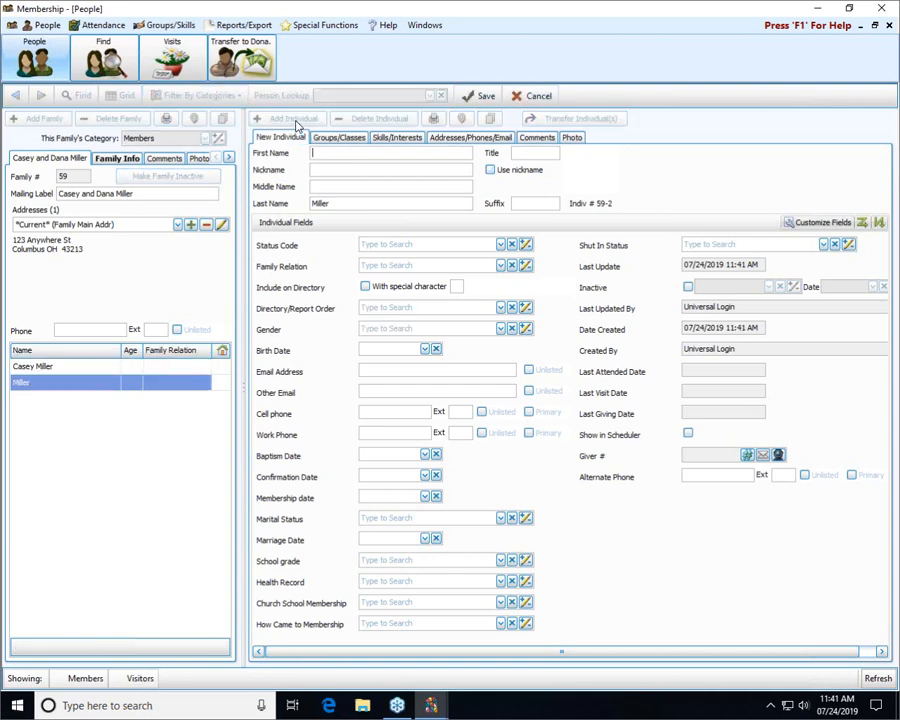
{"action": "type", "text": "Dana"}
{"action": "left_click", "coordinate": [500, 307]}
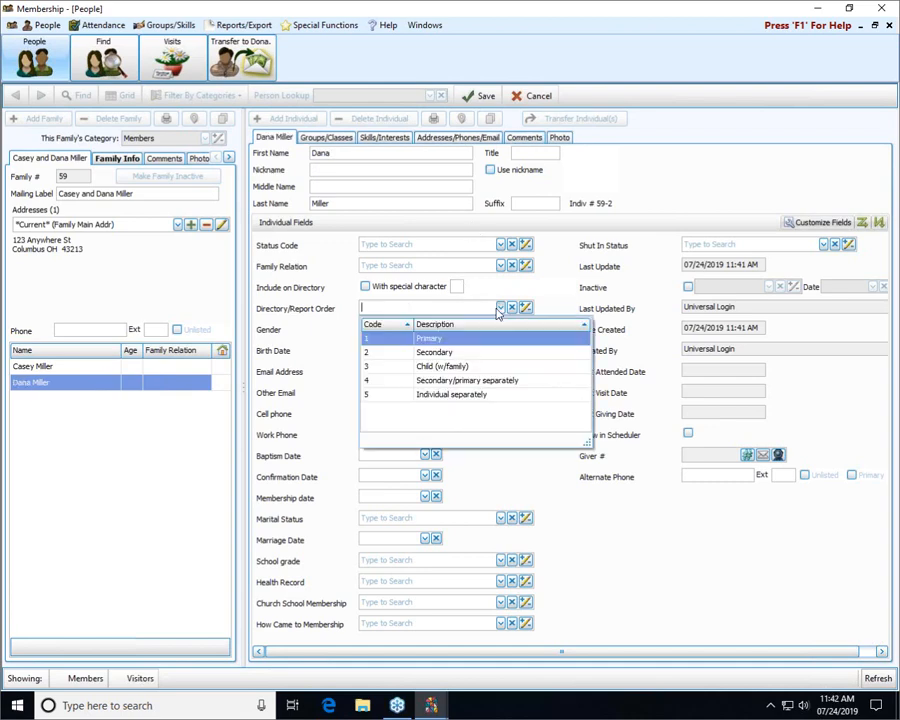
{"action": "left_click", "coordinate": [447, 351]}
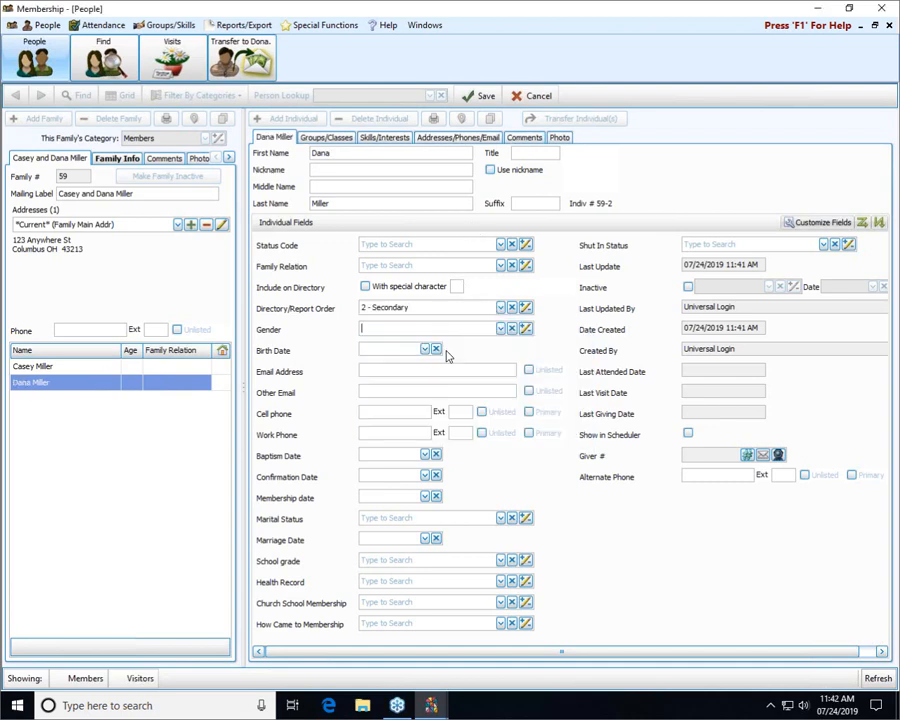
{"action": "left_click", "coordinate": [478, 100]}
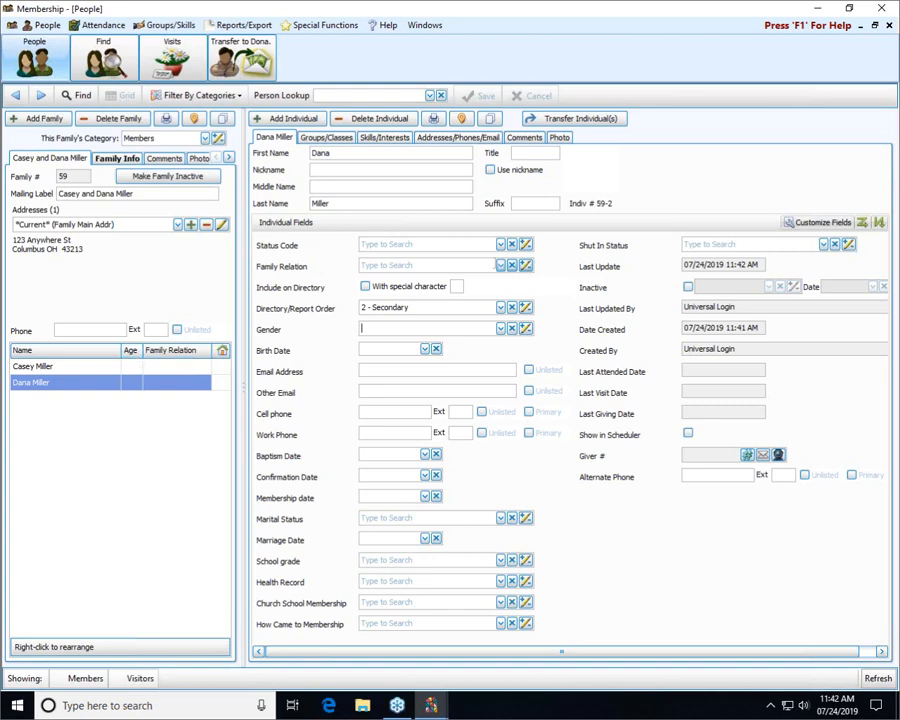
Set the new individual's Family Relation to A - Adult
{"action": "left_click", "coordinate": [500, 270]}
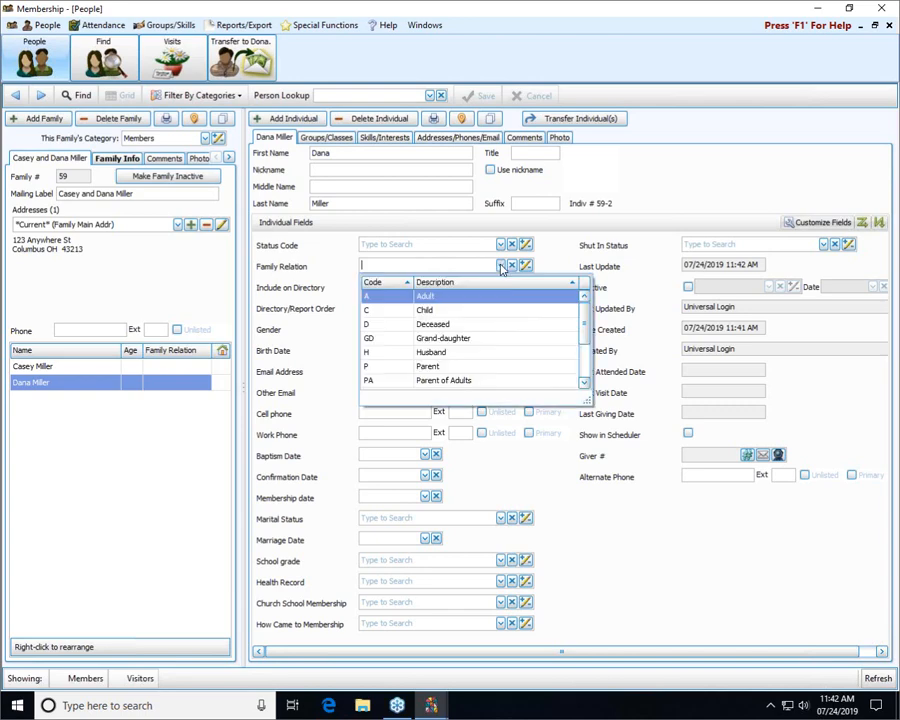
{"action": "left_click", "coordinate": [435, 306]}
{"action": "left_click", "coordinate": [479, 95]}
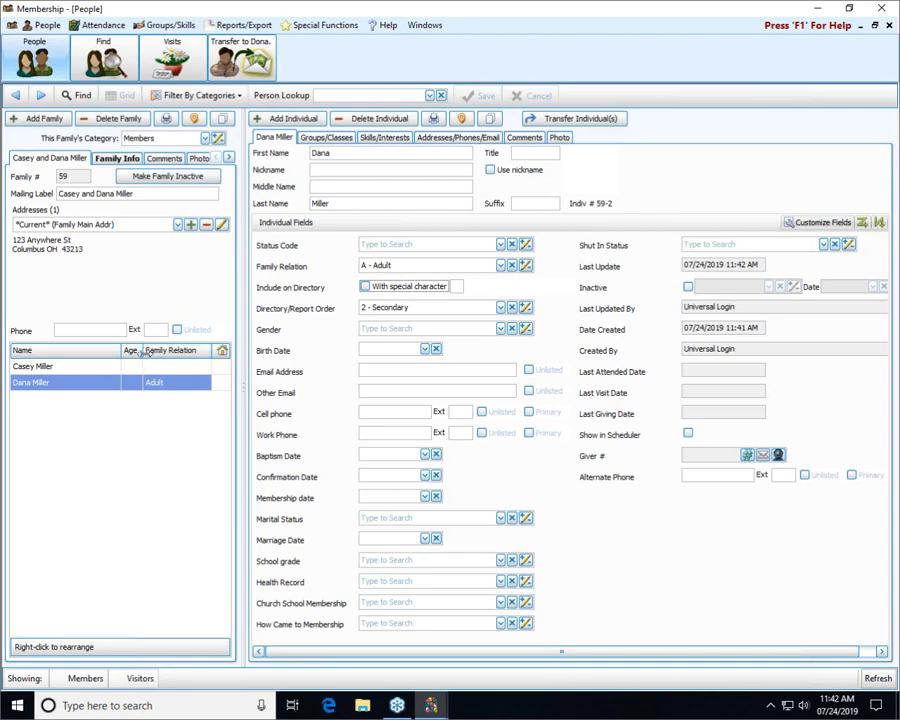
Start another individual with the same first name, save, and answer No to the duplicate warning
{"action": "left_click", "coordinate": [281, 121]}
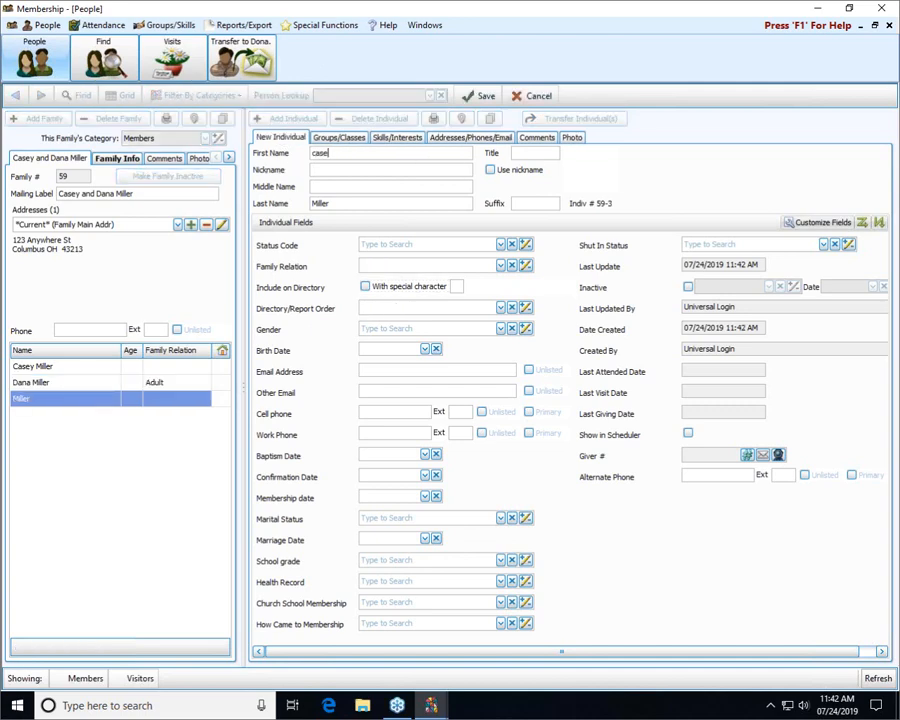
{"action": "type", "text": "Dana"}
{"action": "left_click", "coordinate": [482, 97]}
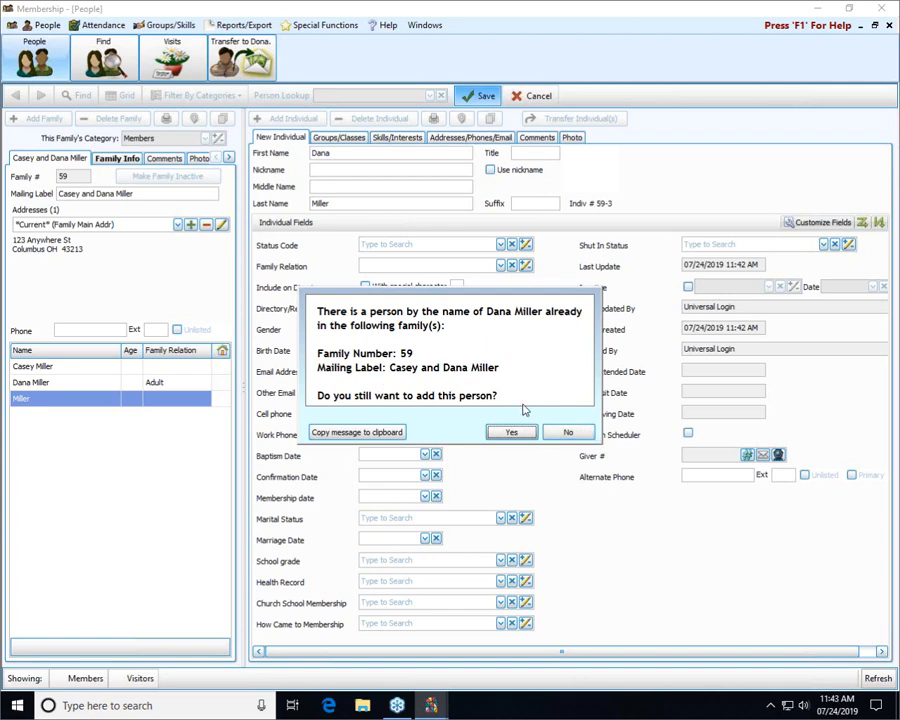
{"action": "left_click", "coordinate": [582, 433]}
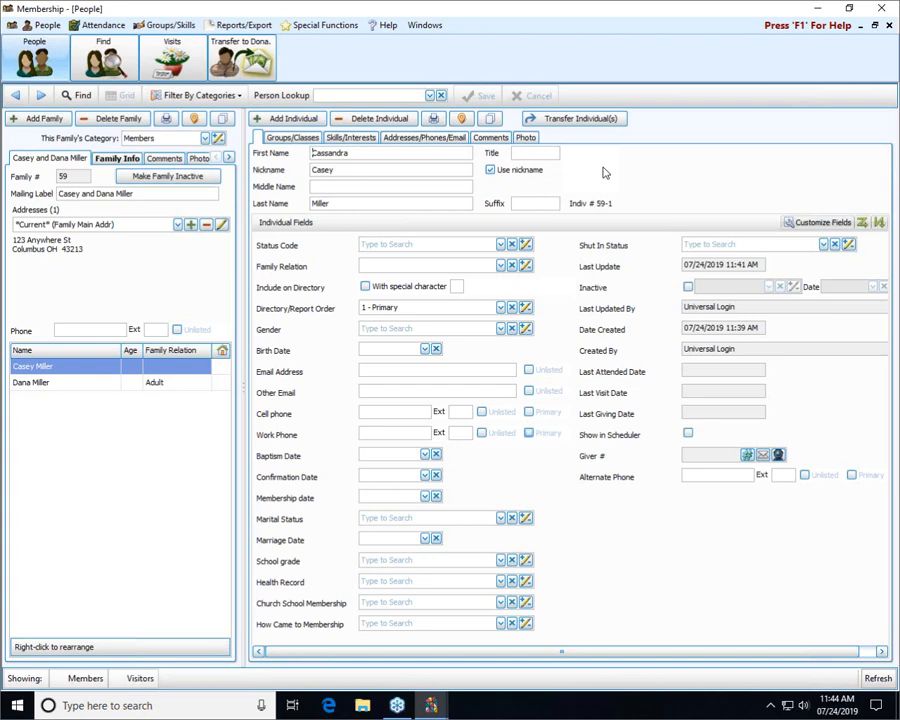
Look up the family by surname in Person Lookup and open its primary member's record
{"action": "left_click", "coordinate": [361, 95]}
{"action": "type", "text": "smith"}
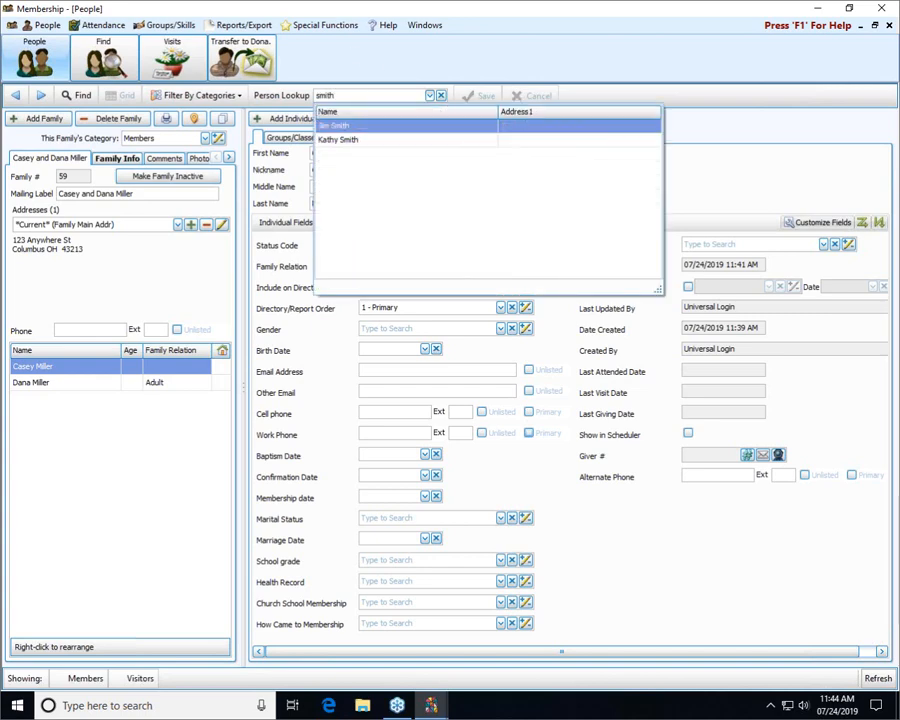
{"action": "left_click", "coordinate": [368, 127]}
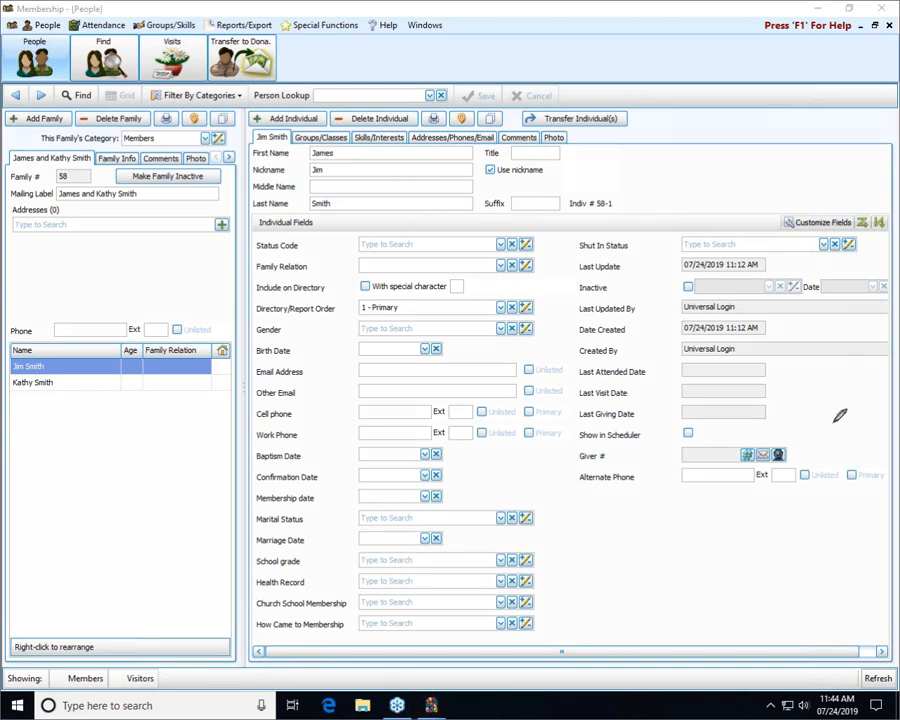
{"action": "mouse_move", "coordinate": [810, 445]}
{"action": "left_mouse_down"}
{"action": "mouse_move", "coordinate": [795, 433]}
{"action": "mouse_move", "coordinate": [556, 434]}
{"action": "mouse_move", "coordinate": [562, 466]}
{"action": "mouse_move", "coordinate": [818, 455]}
{"action": "left_mouse_up"}
Check Gives with Family for the primary member in Manage #'s and close the dialog
{"action": "left_click", "coordinate": [748, 456]}
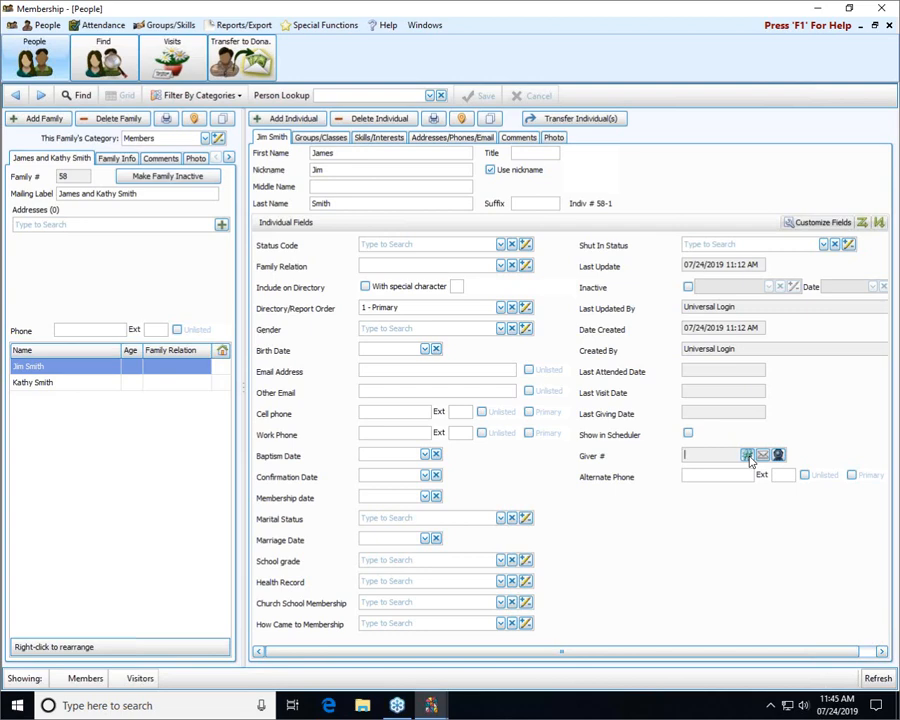
{"action": "left_click", "coordinate": [748, 456]}
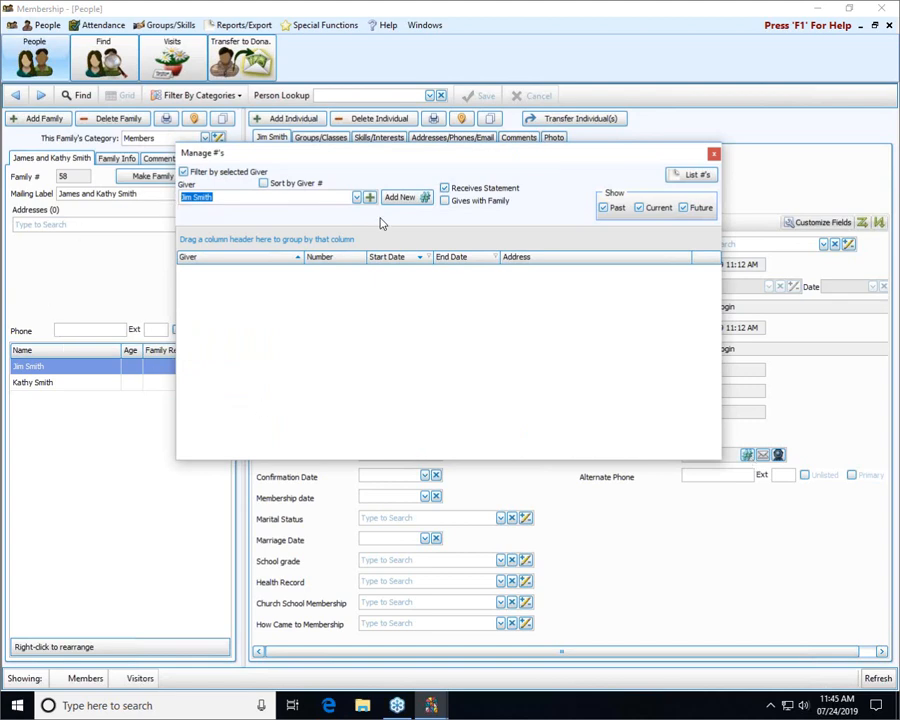
{"action": "left_click", "coordinate": [446, 202]}
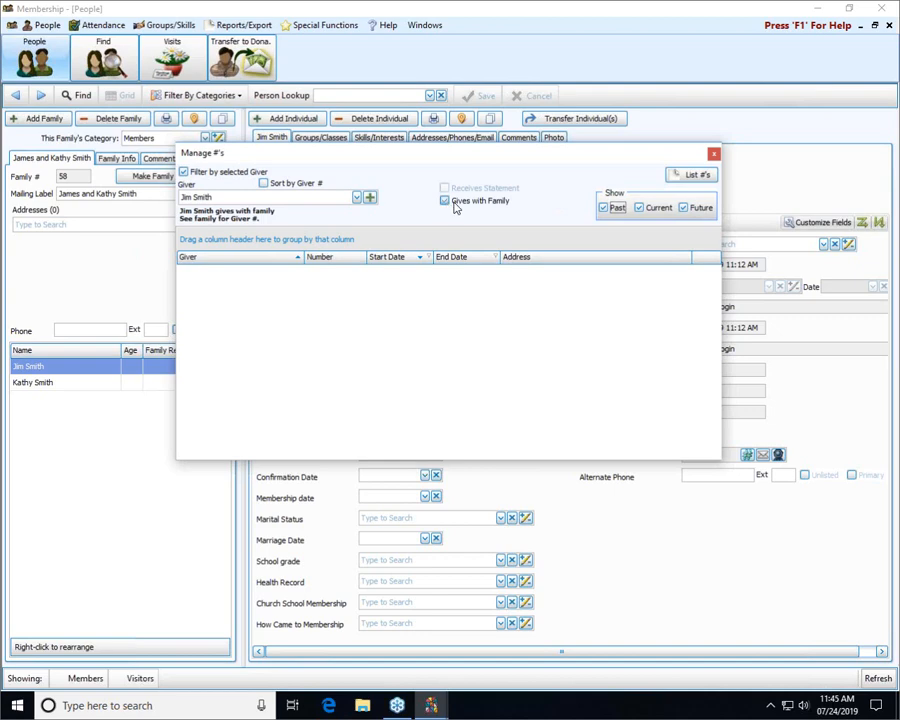
{"action": "left_click", "coordinate": [715, 155]}
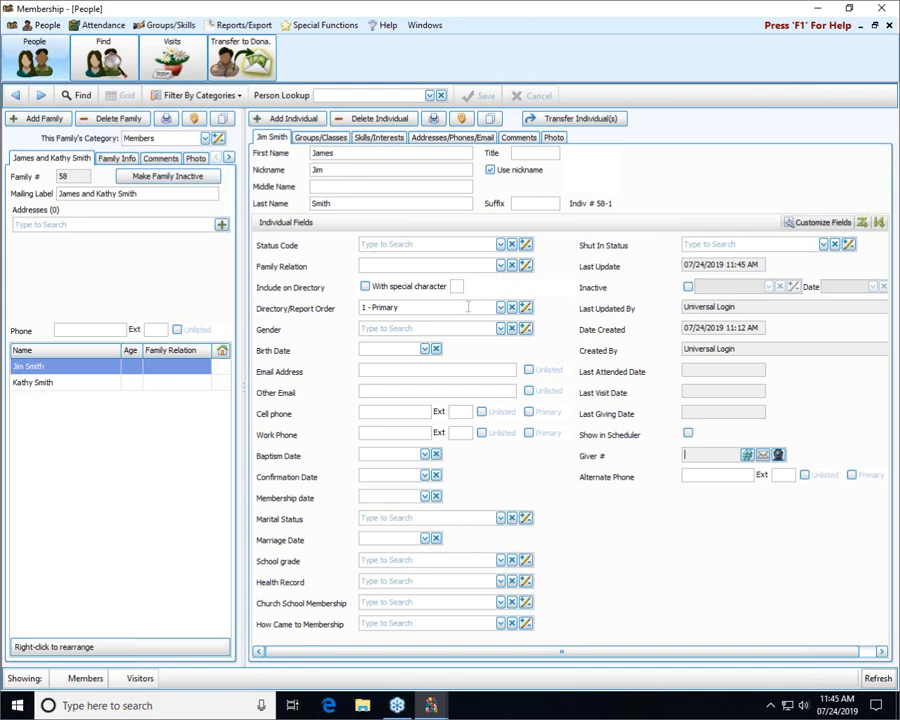
Select the secondary member and check Gives with Family in Manage #'s
{"action": "left_click", "coordinate": [62, 384]}
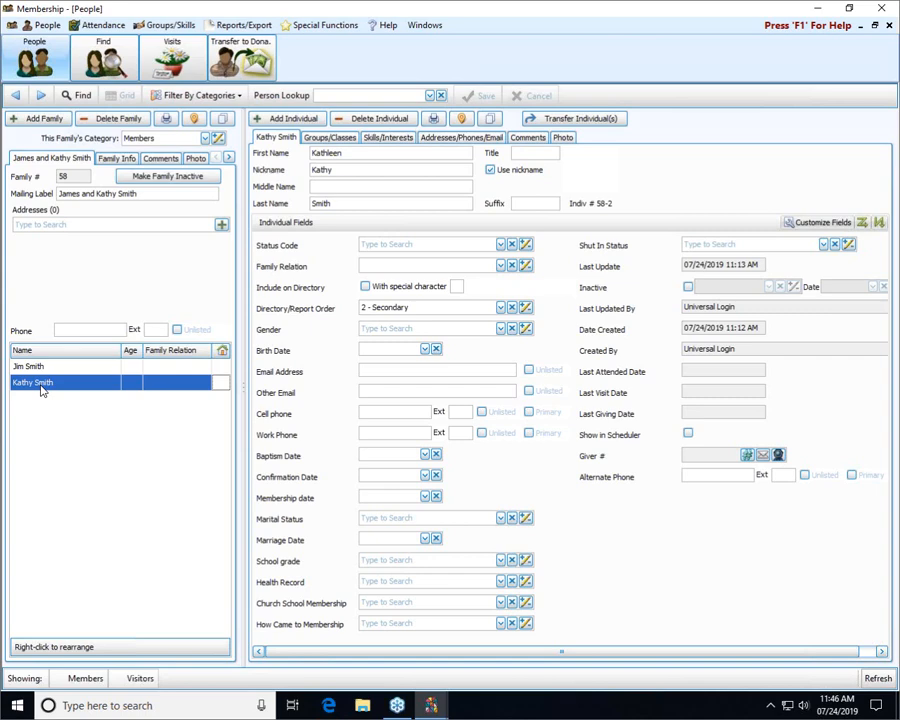
{"action": "left_click", "coordinate": [748, 456]}
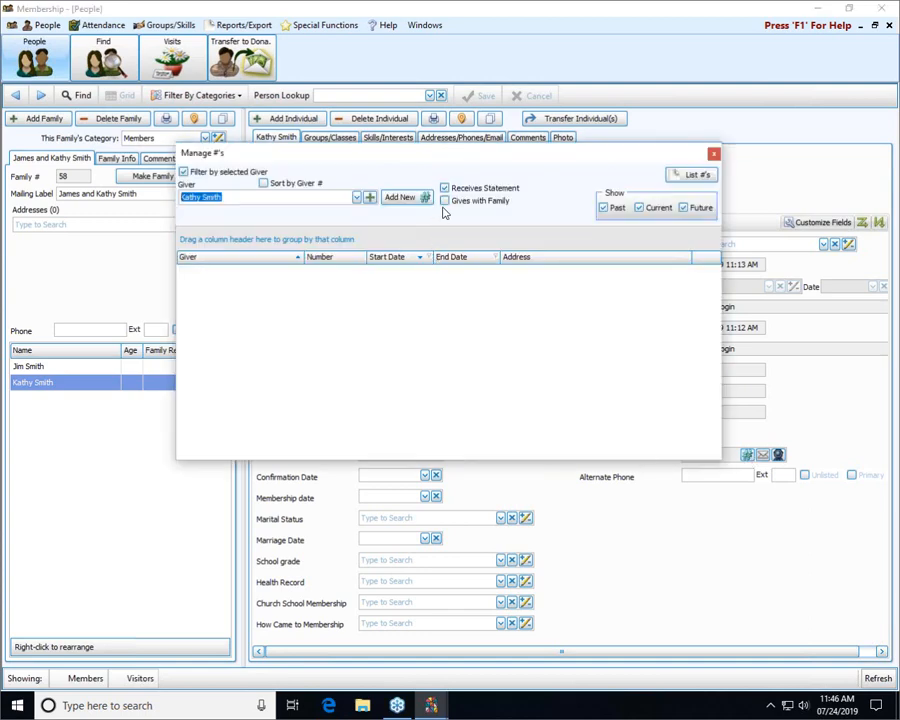
{"action": "left_click", "coordinate": [445, 201]}
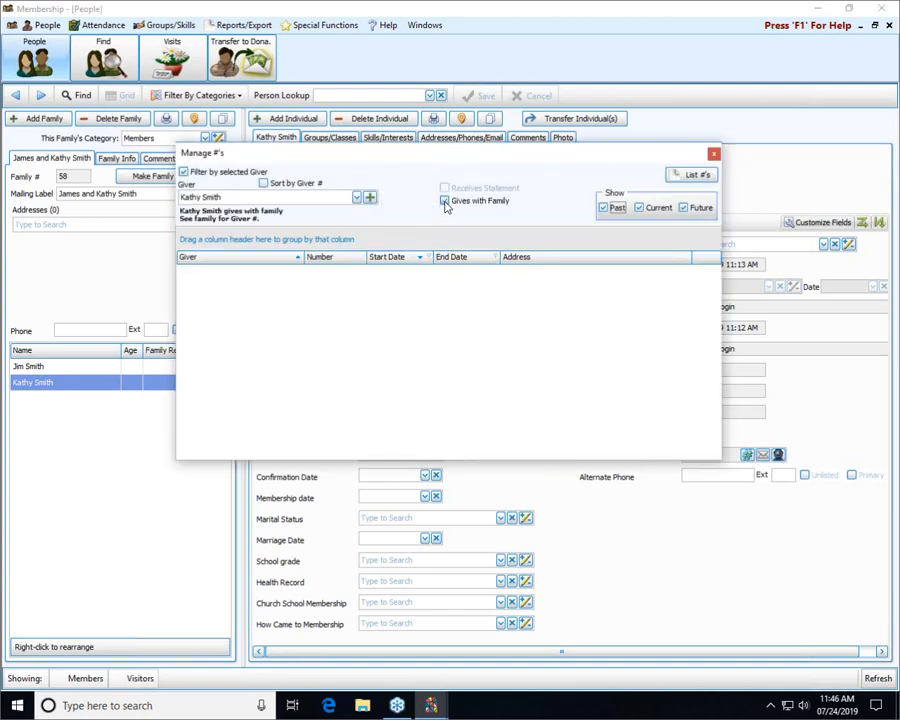
{"action": "left_click", "coordinate": [713, 155]}
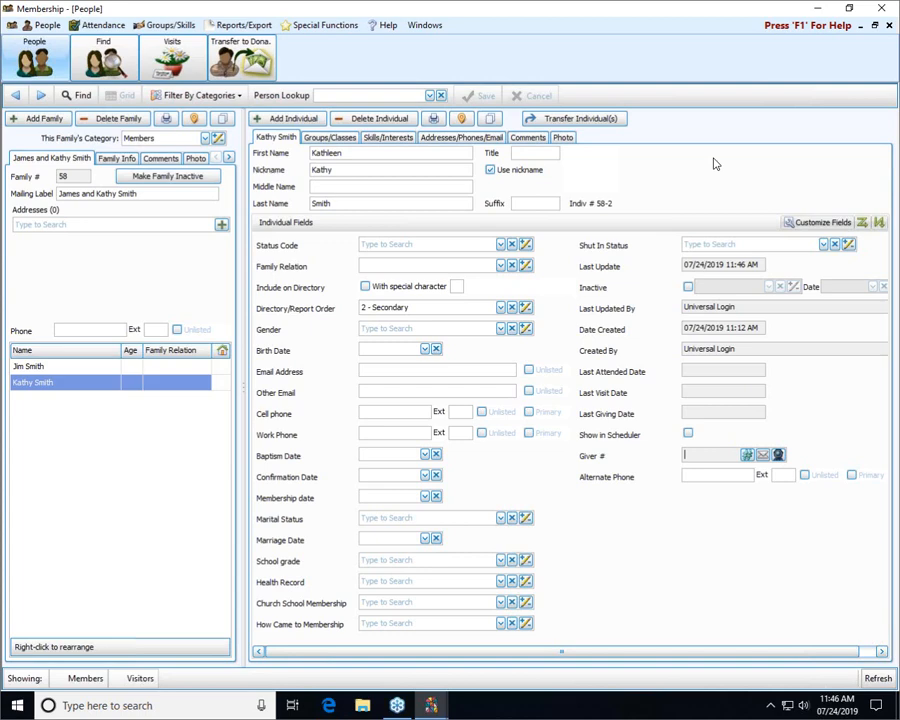
Select the primary member again and review its Manage #'s giver settings
{"action": "left_click", "coordinate": [73, 368]}
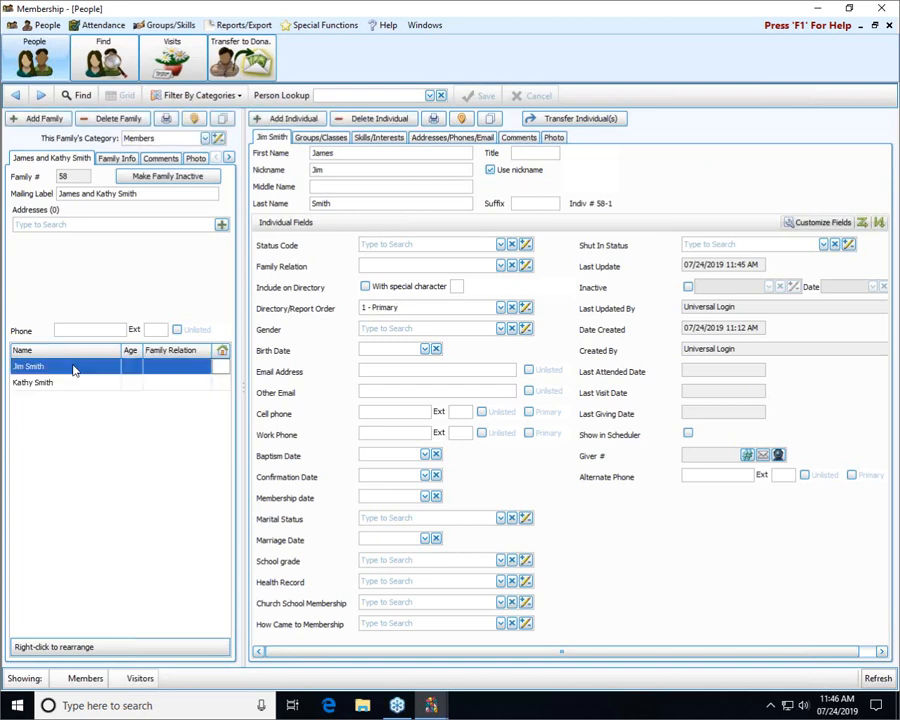
{"action": "left_click", "coordinate": [746, 456]}
{"action": "left_click", "coordinate": [747, 456]}
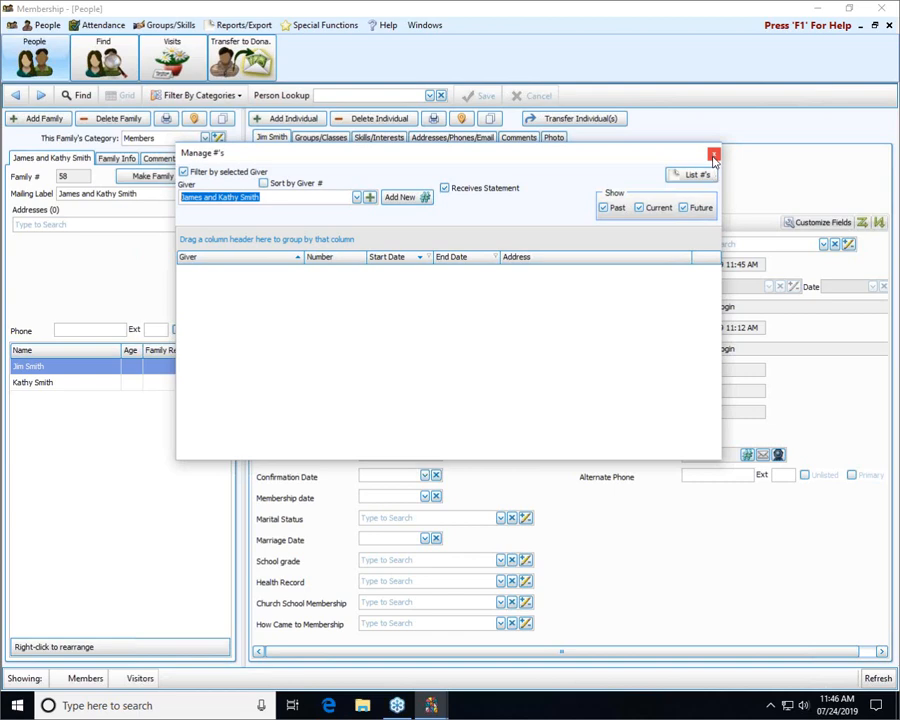
{"action": "left_click", "coordinate": [713, 156]}
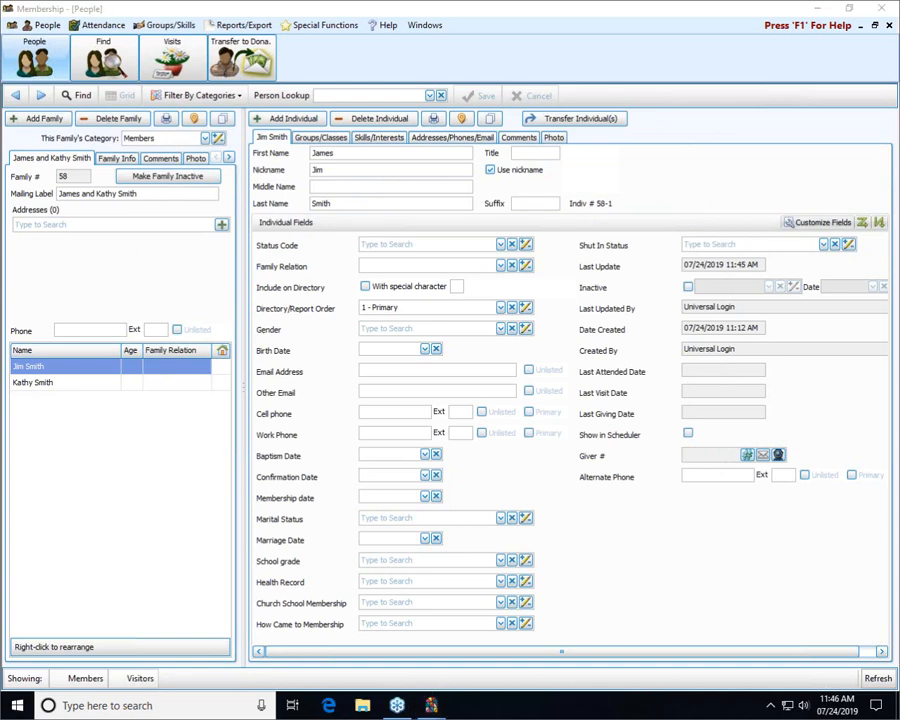
{"action": "mouse_move", "coordinate": [264, 174]}
{"action": "left_mouse_down"}
{"action": "mouse_move", "coordinate": [8, 150]}
{"action": "mouse_move", "coordinate": [25, 195]}
{"action": "mouse_move", "coordinate": [257, 180]}
{"action": "mouse_move", "coordinate": [242, 166]}
{"action": "left_mouse_up"}
On the secondary member's record, assign the couple a new shared giver number and verify it
{"action": "left_click", "coordinate": [68, 384]}
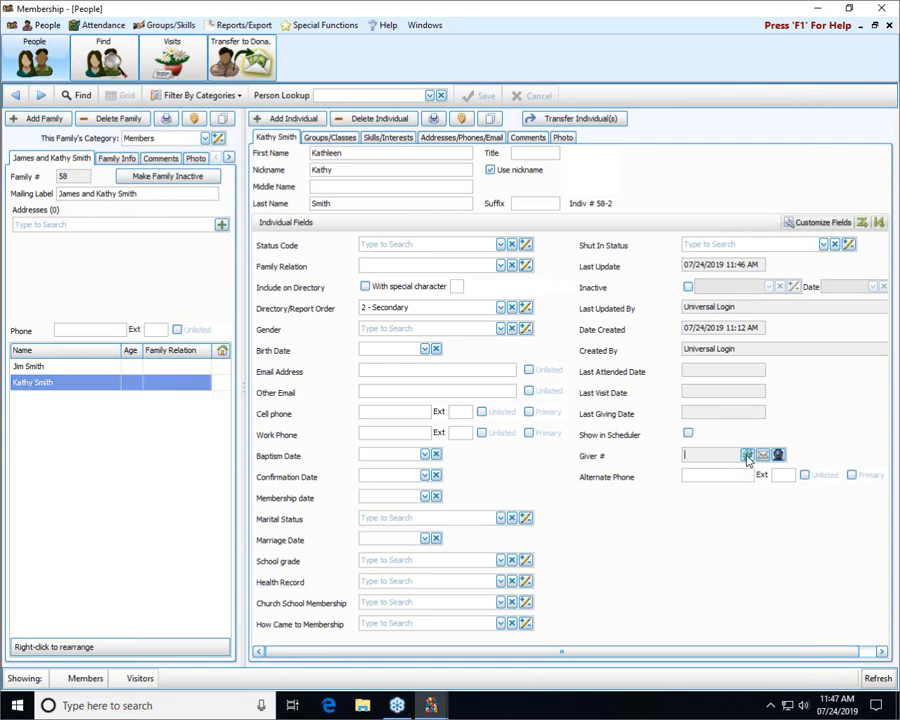
{"action": "left_click", "coordinate": [747, 456]}
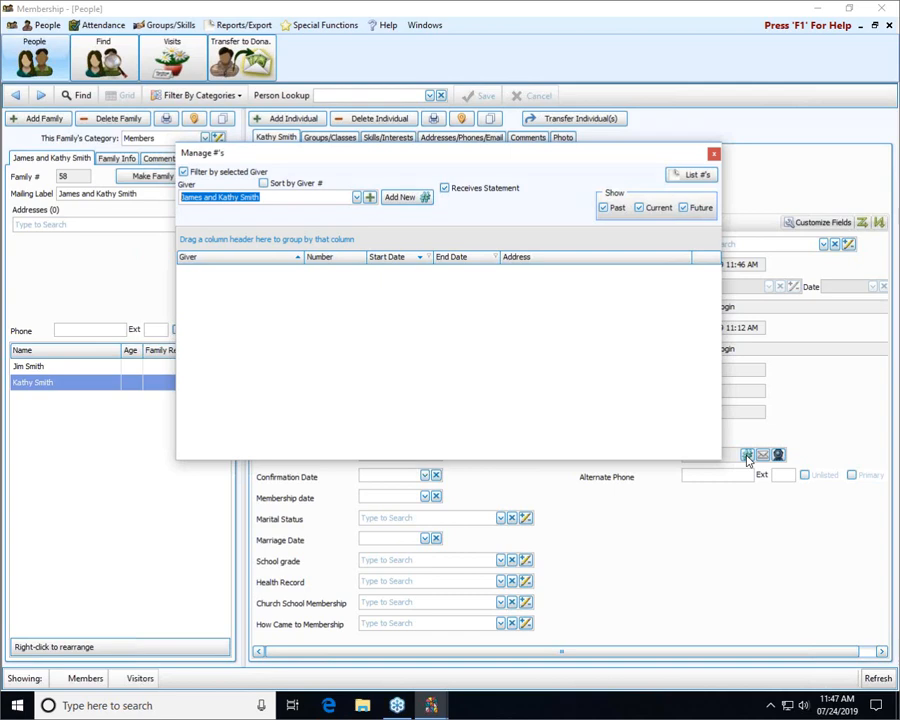
{"action": "left_click", "coordinate": [400, 197]}
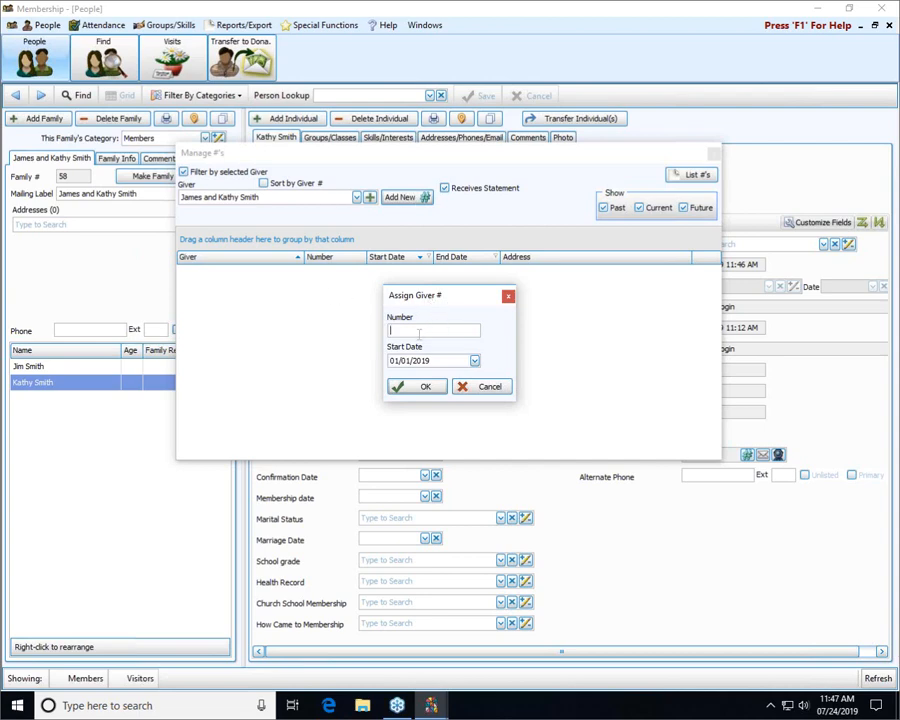
{"action": "type", "text": "5555"}
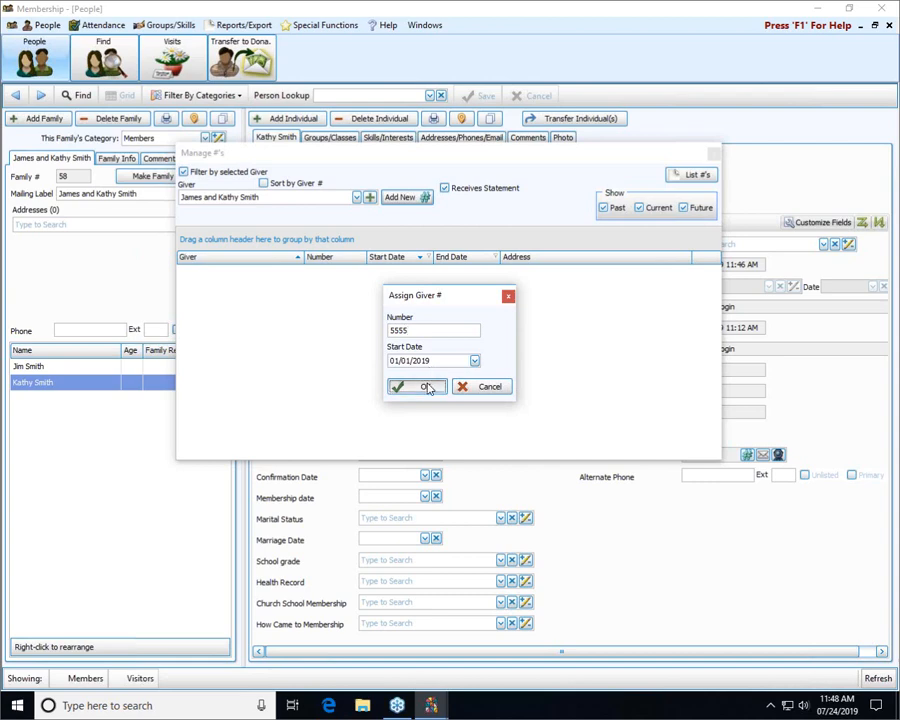
{"action": "left_click", "coordinate": [426, 387]}
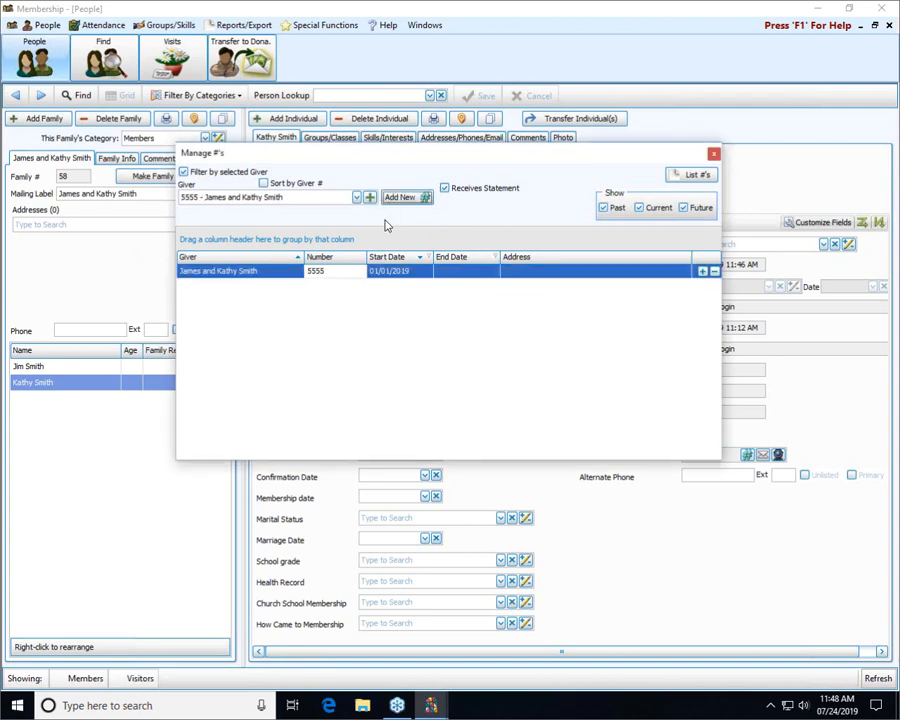
{"action": "left_click", "coordinate": [713, 155]}
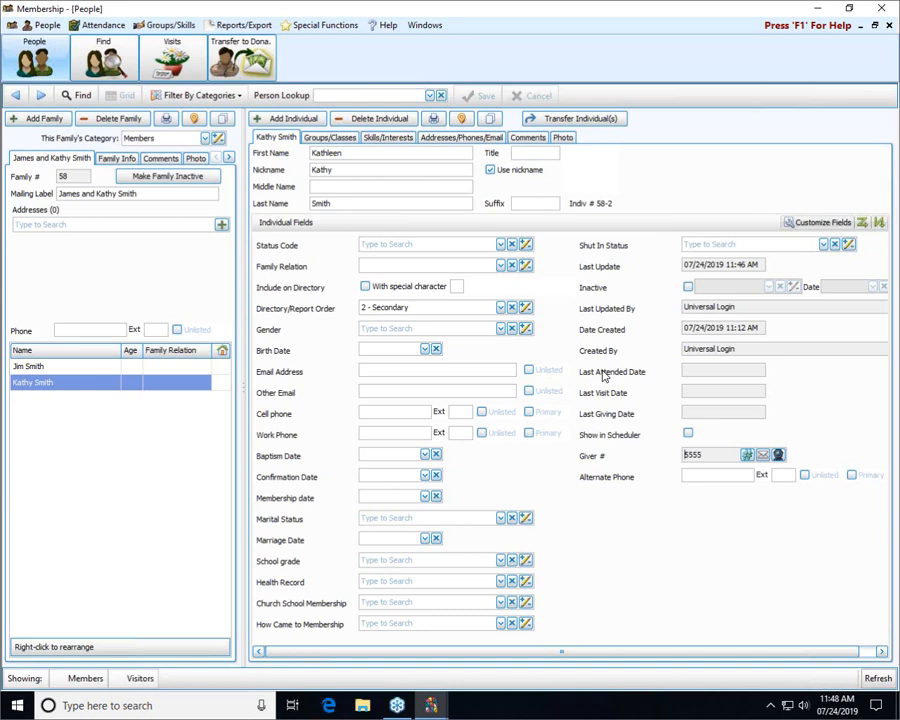
{"action": "left_click", "coordinate": [749, 455]}
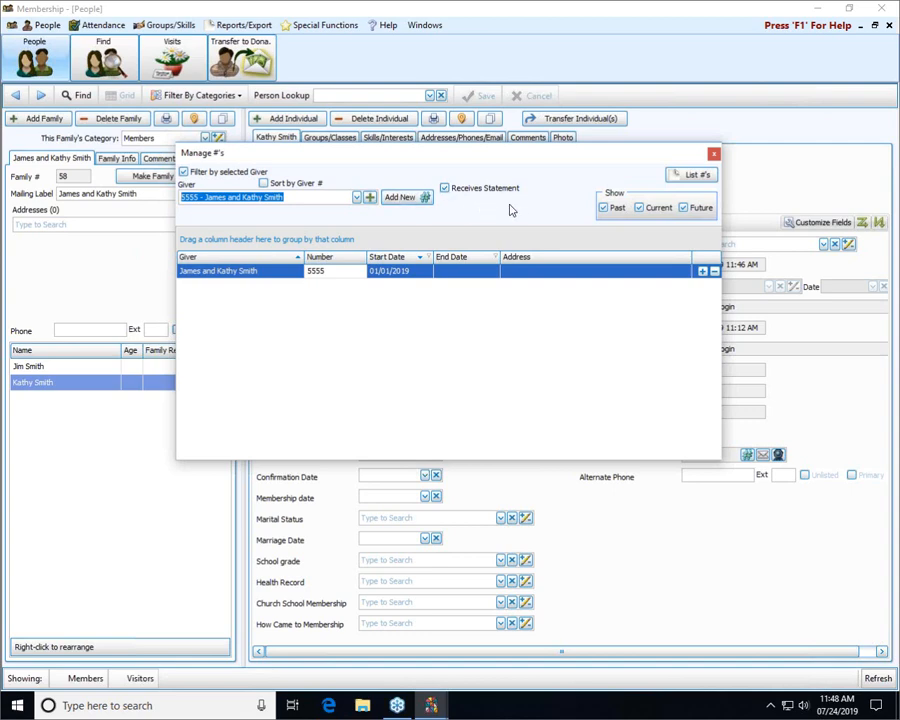
{"action": "left_click", "coordinate": [713, 156]}
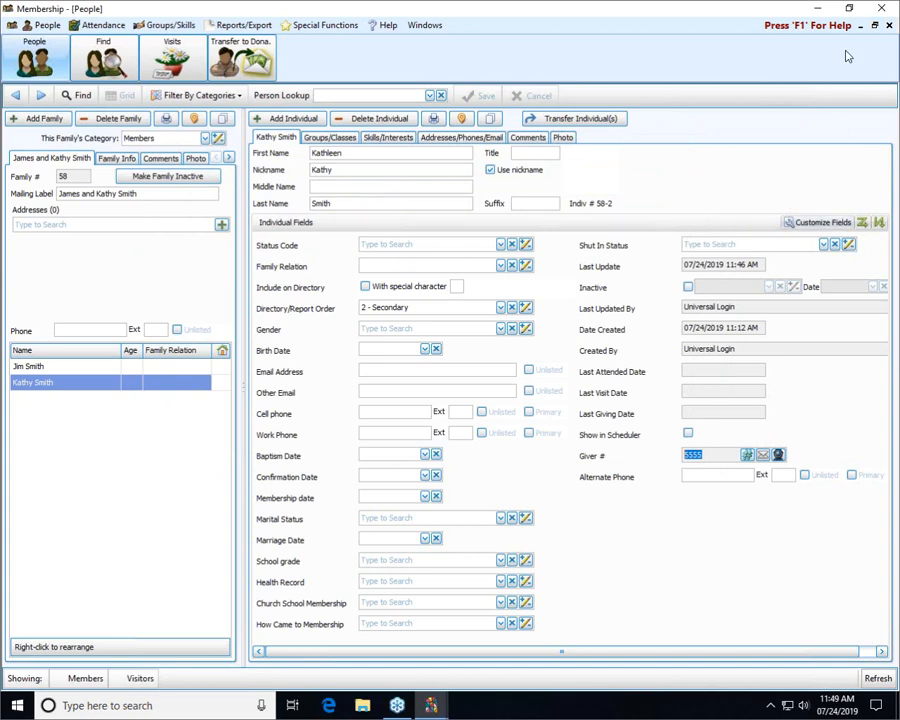
Close the People window and launch Church Windows Donations from the launcher, then bring its window forward
{"action": "left_click", "coordinate": [888, 26]}
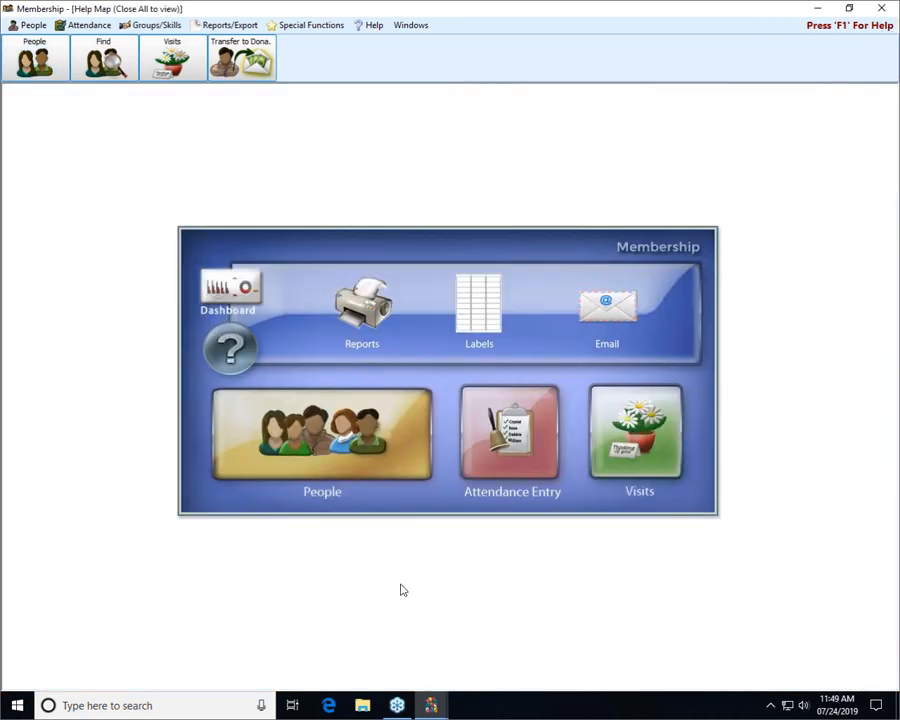
{"action": "mouse_move", "coordinate": [430, 708]}
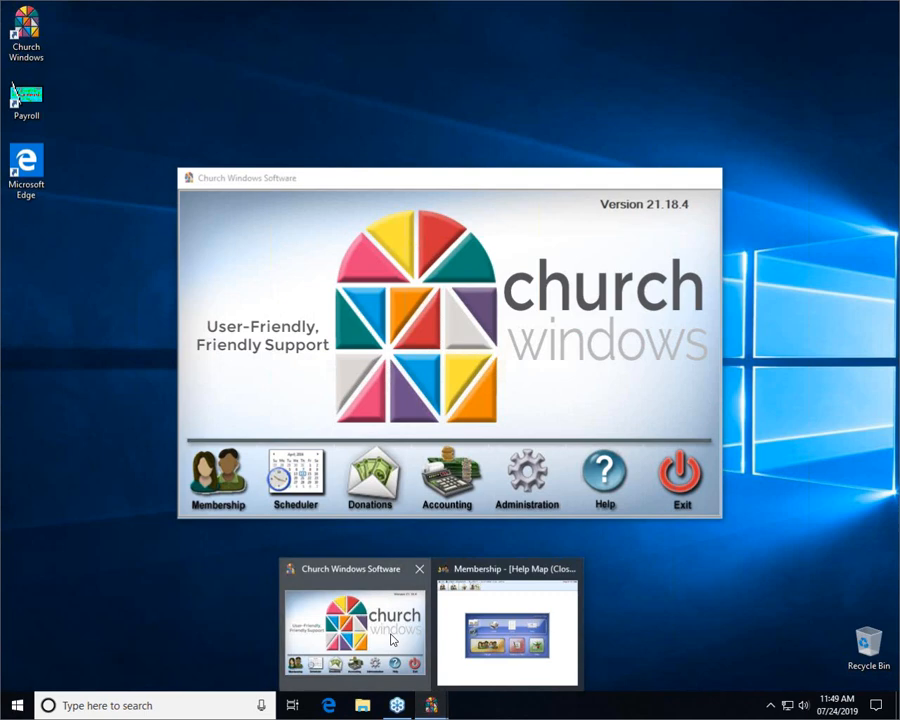
{"action": "left_click", "coordinate": [393, 645]}
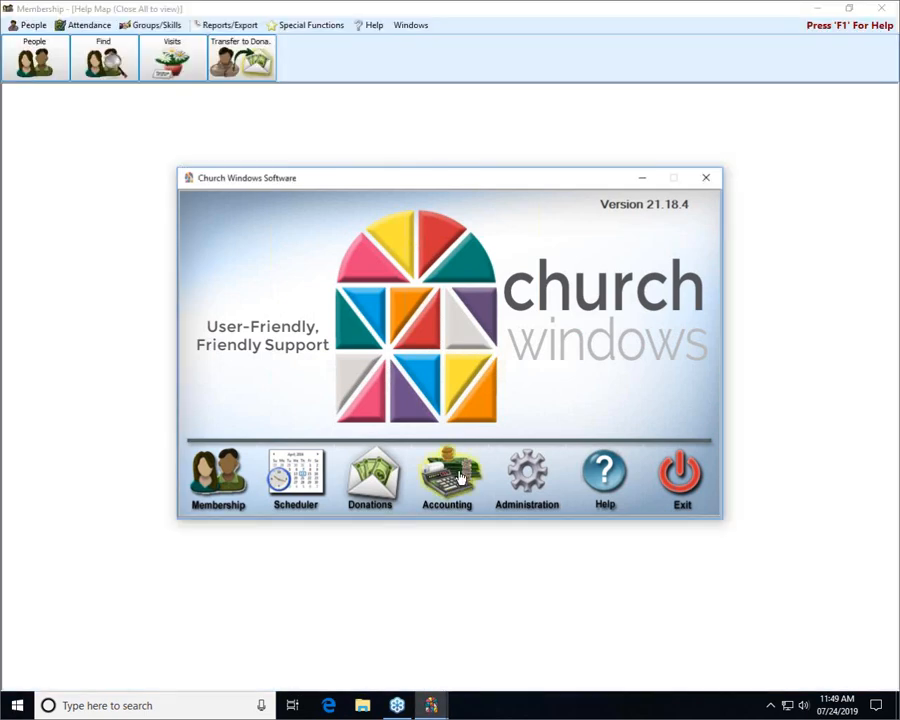
{"action": "left_click", "coordinate": [369, 480]}
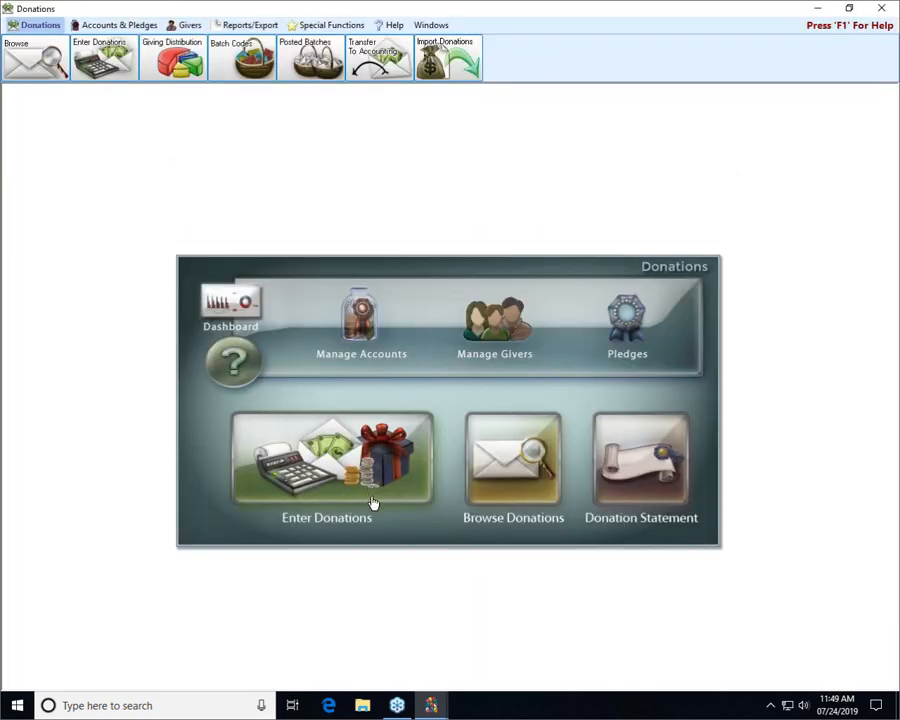
{"action": "mouse_move", "coordinate": [435, 707]}
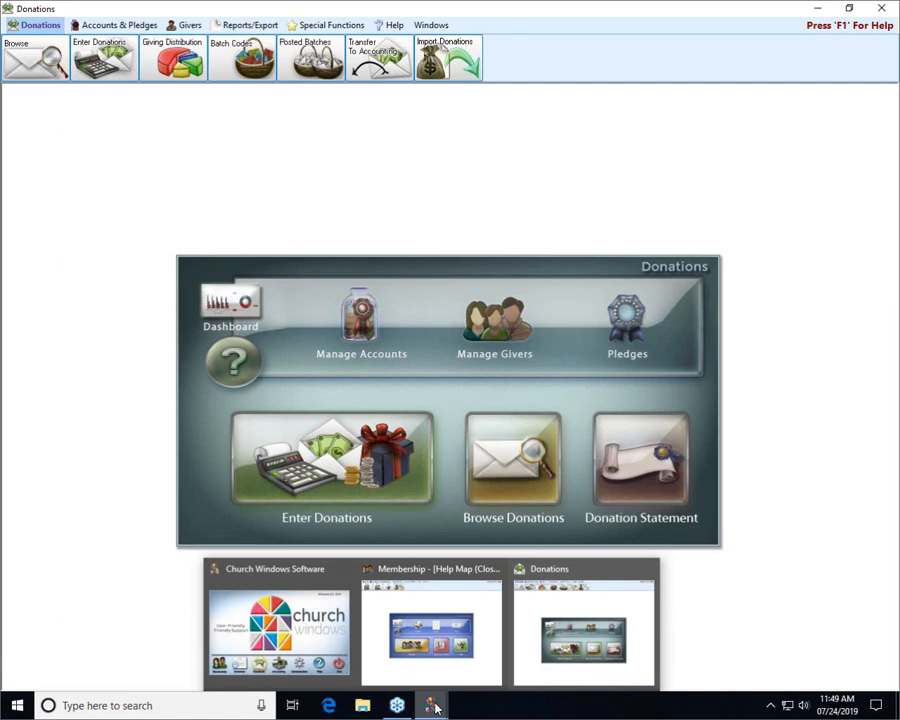
{"action": "left_click", "coordinate": [412, 604]}
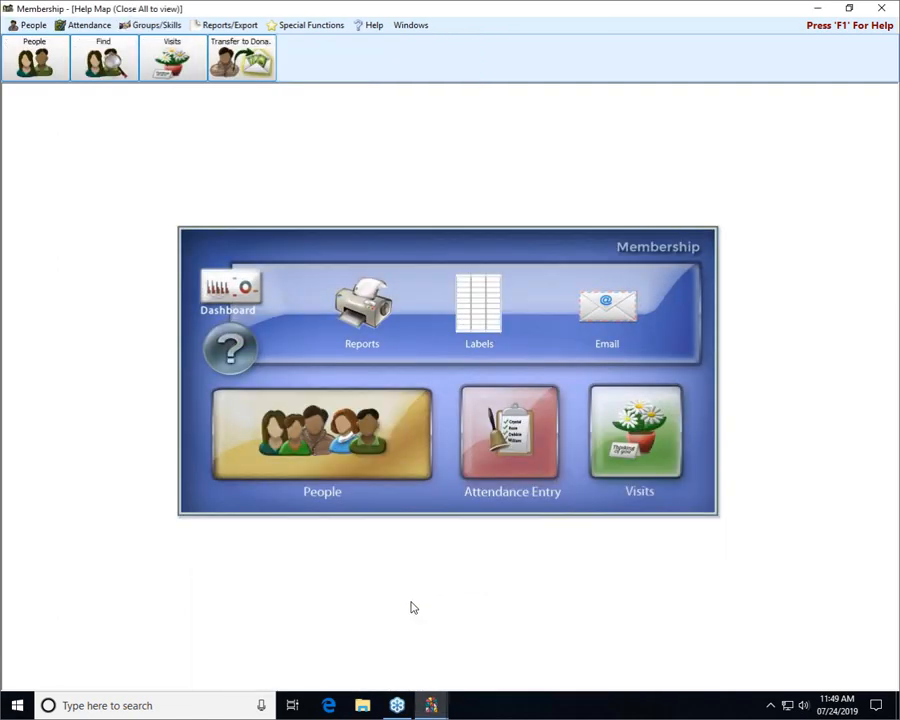
{"action": "mouse_move", "coordinate": [431, 705]}
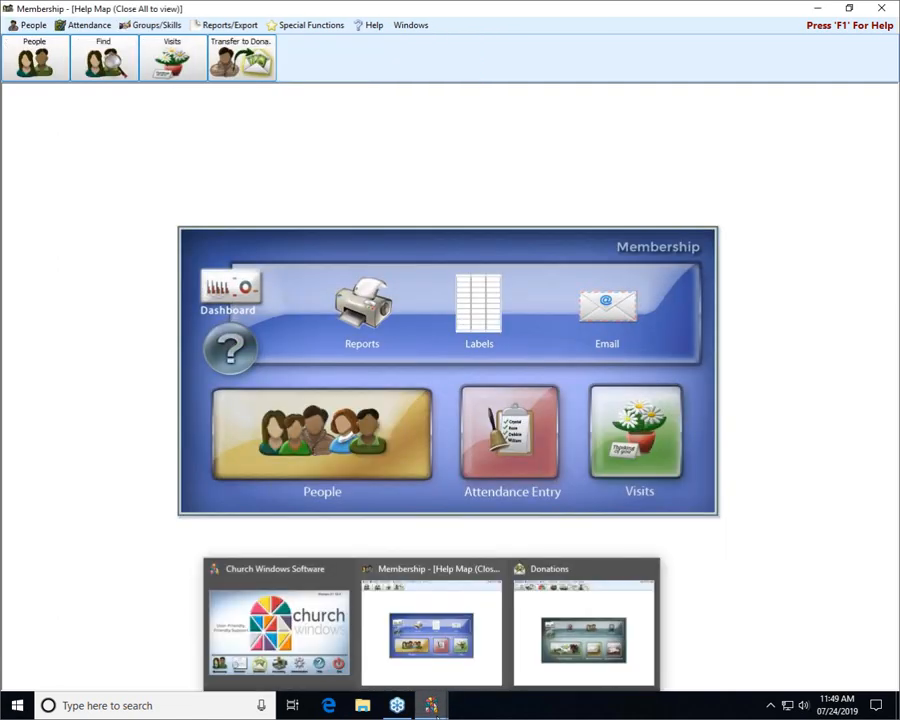
{"action": "left_click", "coordinate": [575, 612]}
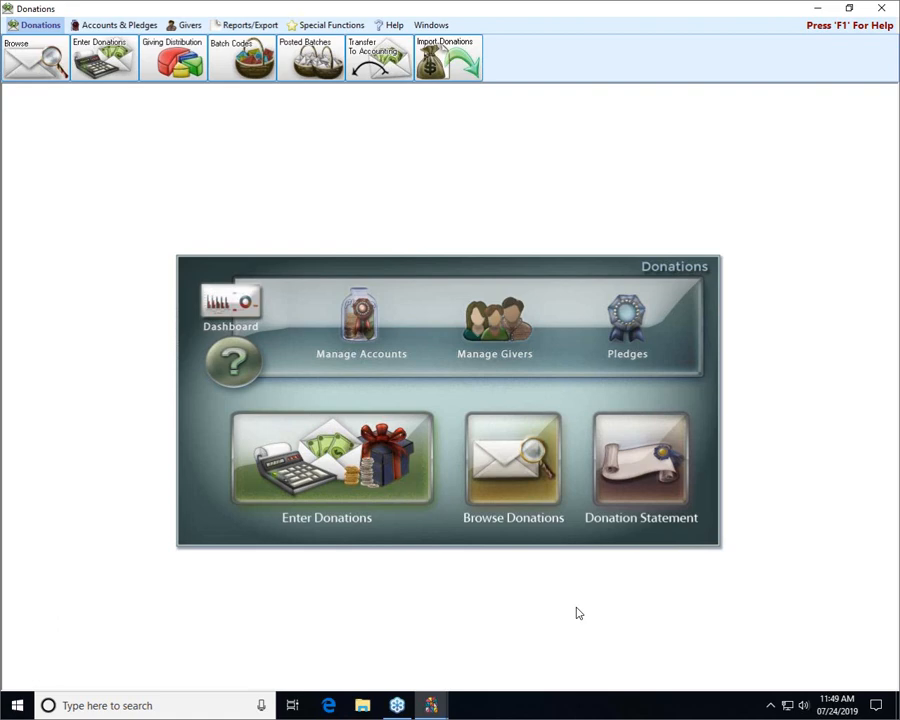
{"action": "left_click", "coordinate": [492, 339]}
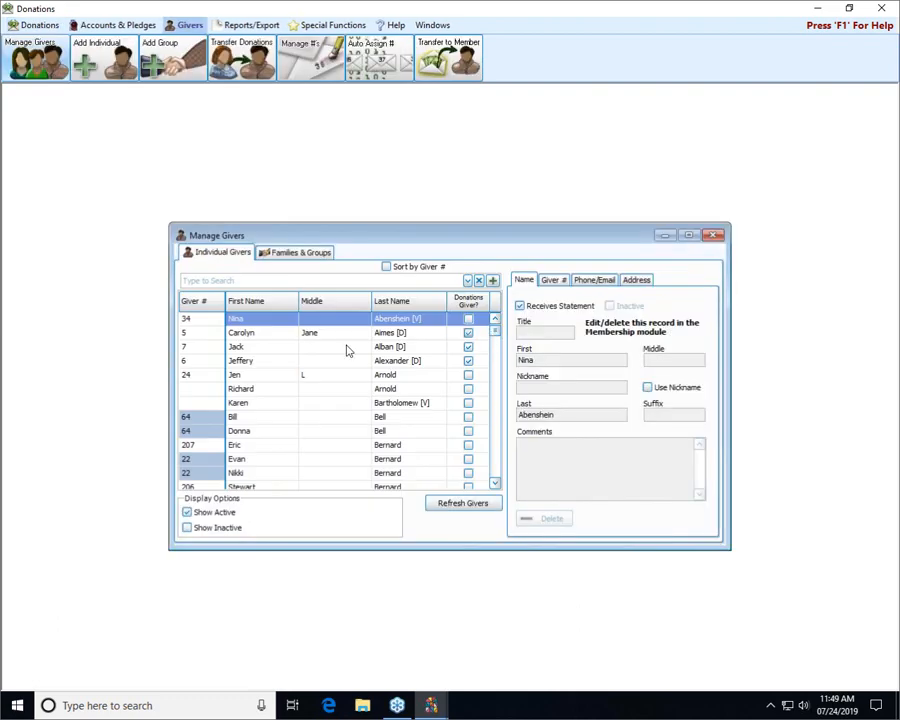
{"action": "left_click", "coordinate": [217, 281]}
{"action": "type", "text": "molly"}
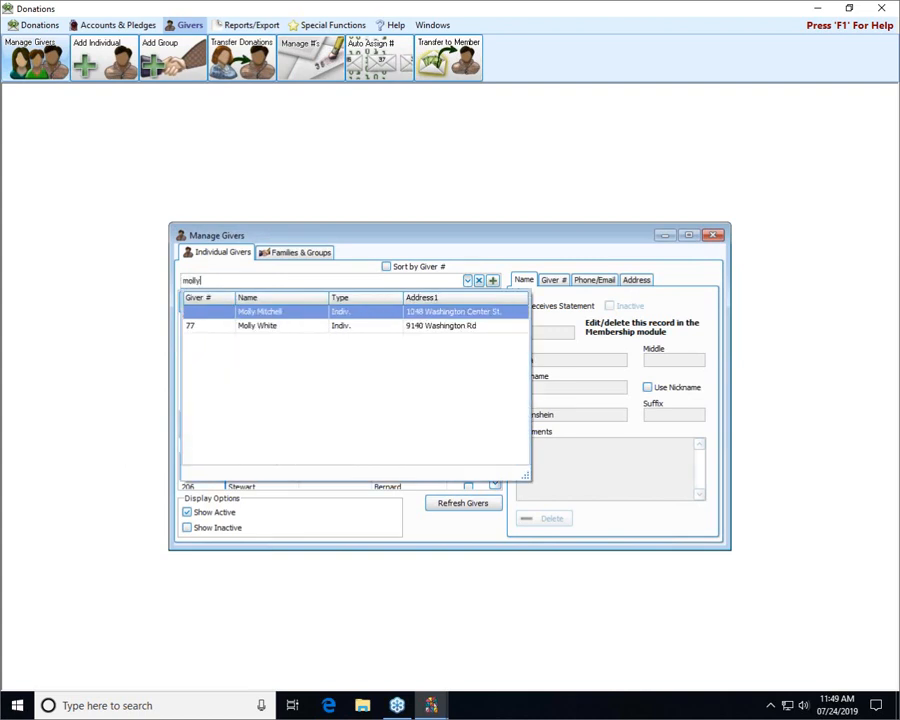
{"action": "left_click", "coordinate": [253, 318]}
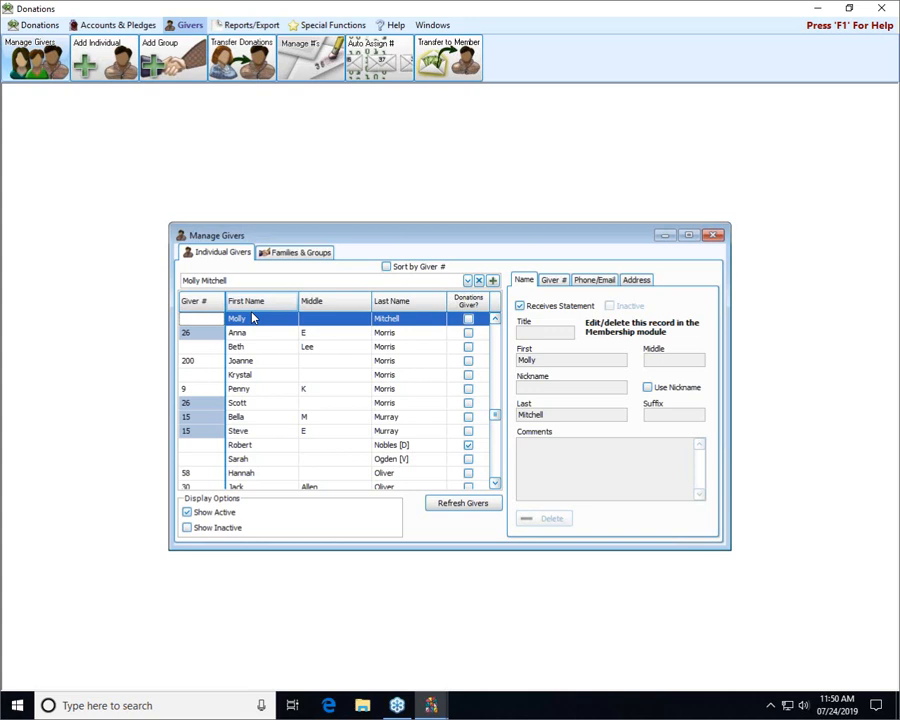
{"action": "left_click", "coordinate": [495, 318]}
{"action": "left_click", "coordinate": [495, 318]}
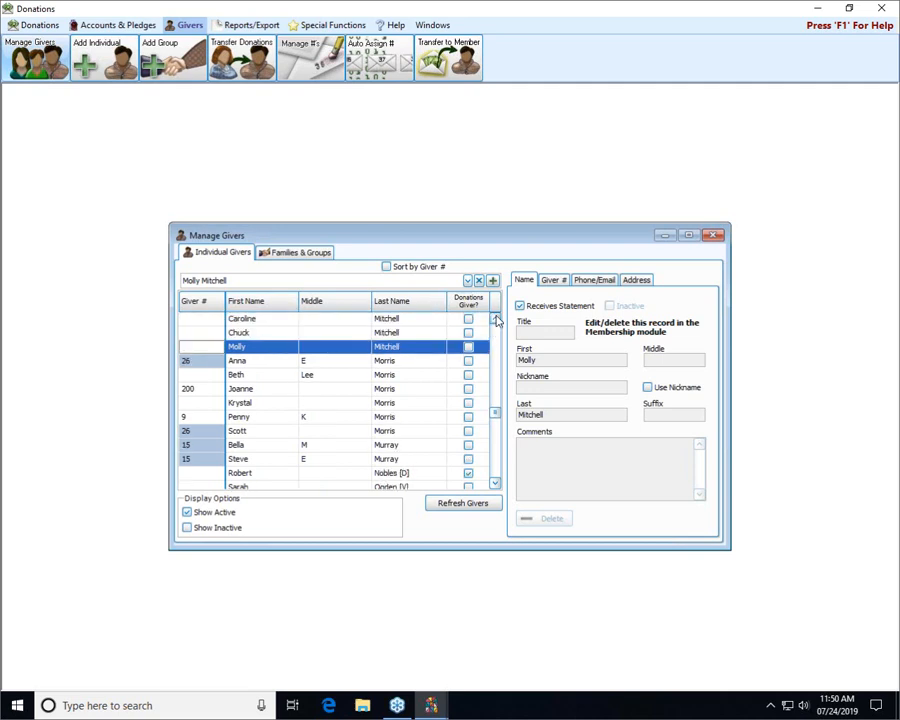
{"action": "left_click", "coordinate": [495, 318]}
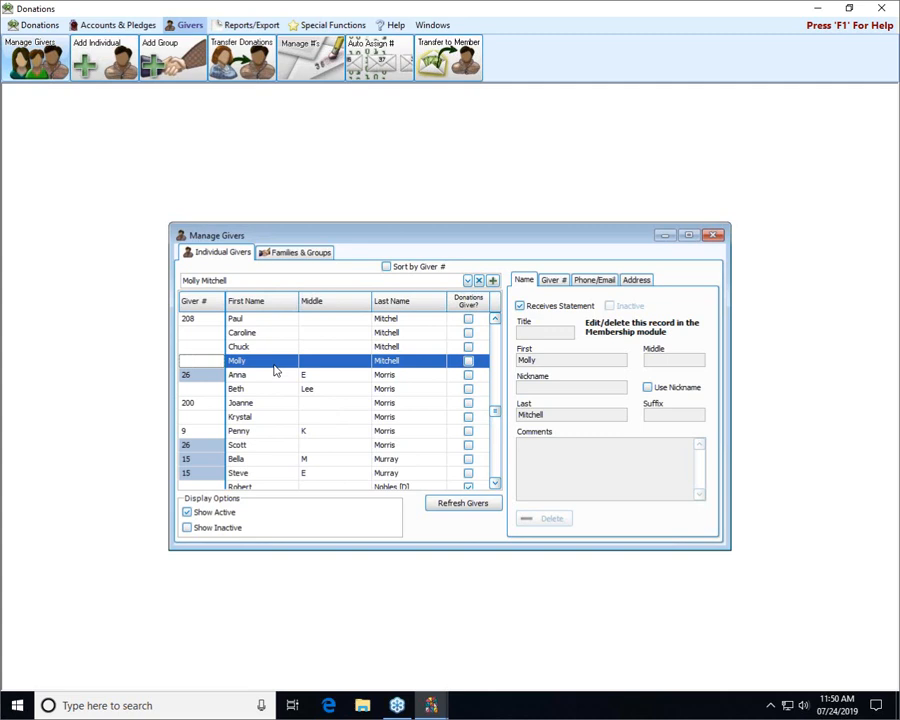
{"action": "left_click", "coordinate": [555, 282]}
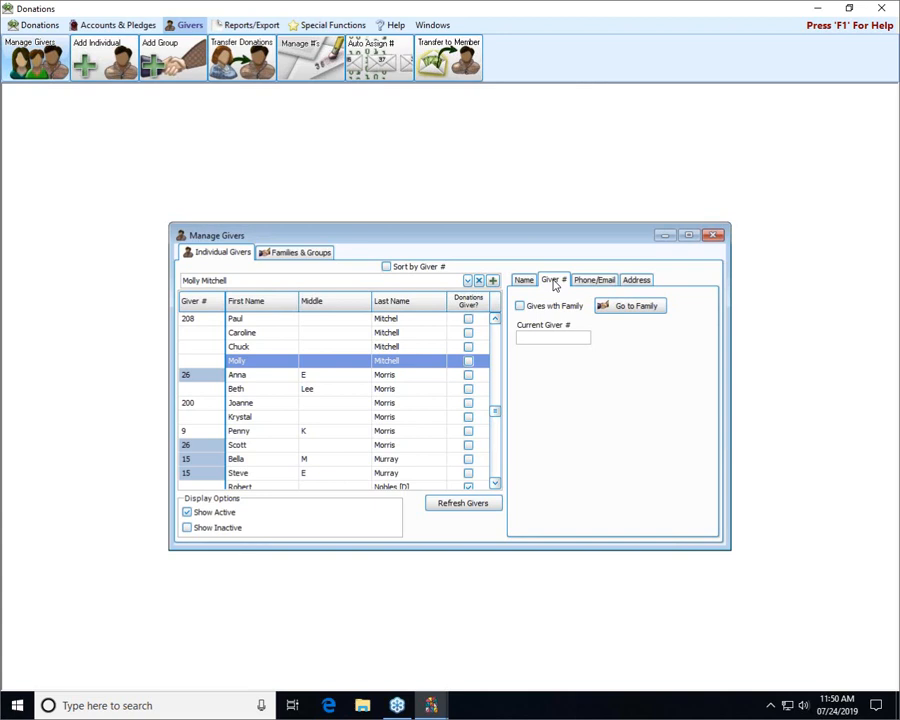
{"action": "left_click", "coordinate": [521, 307]}
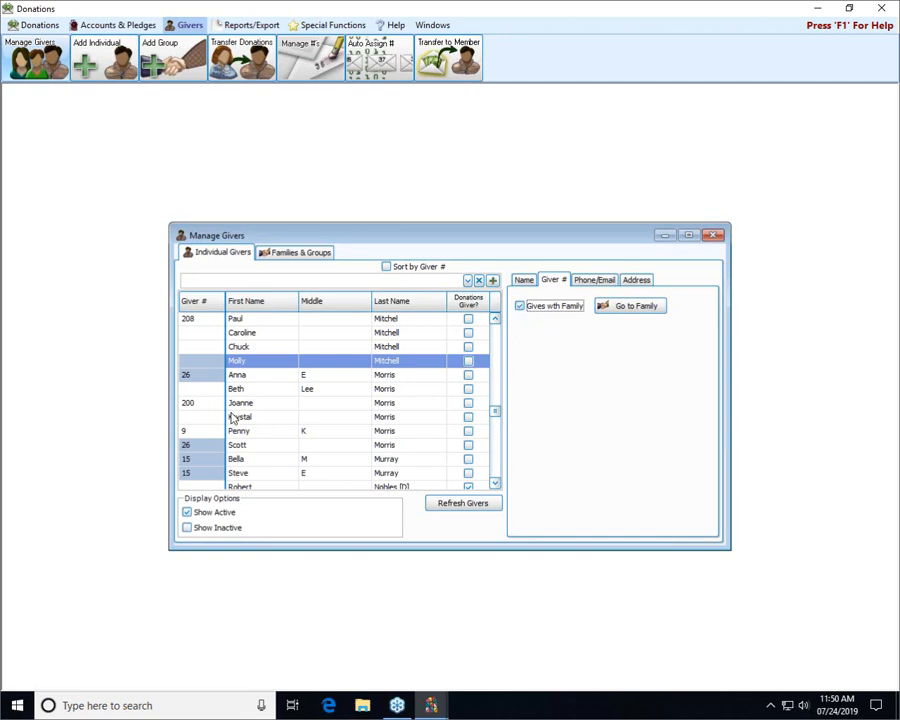
{"action": "left_click", "coordinate": [258, 351]}
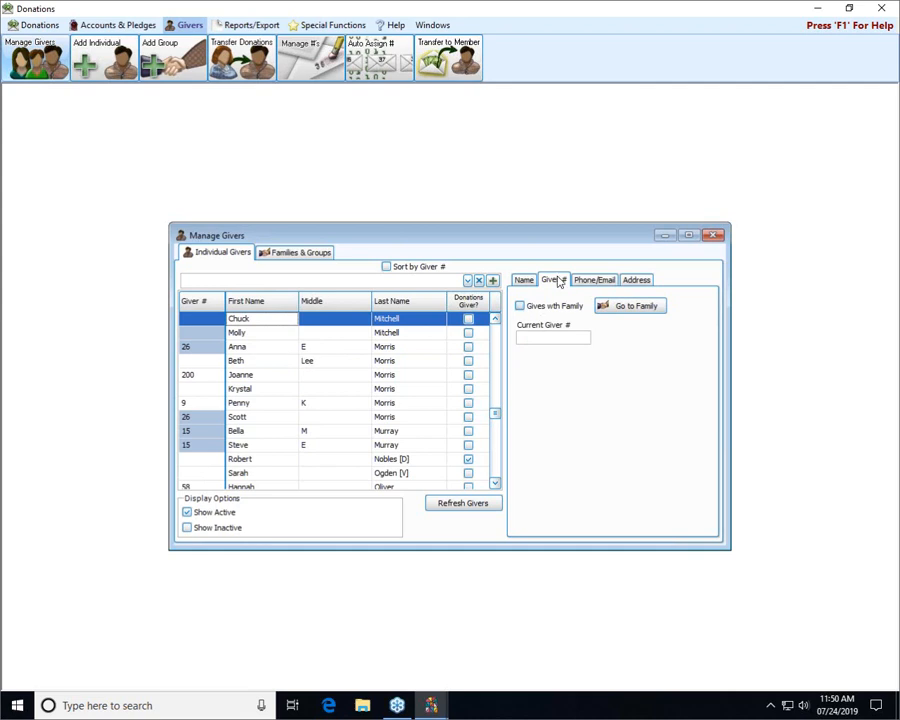
{"action": "left_click", "coordinate": [520, 307]}
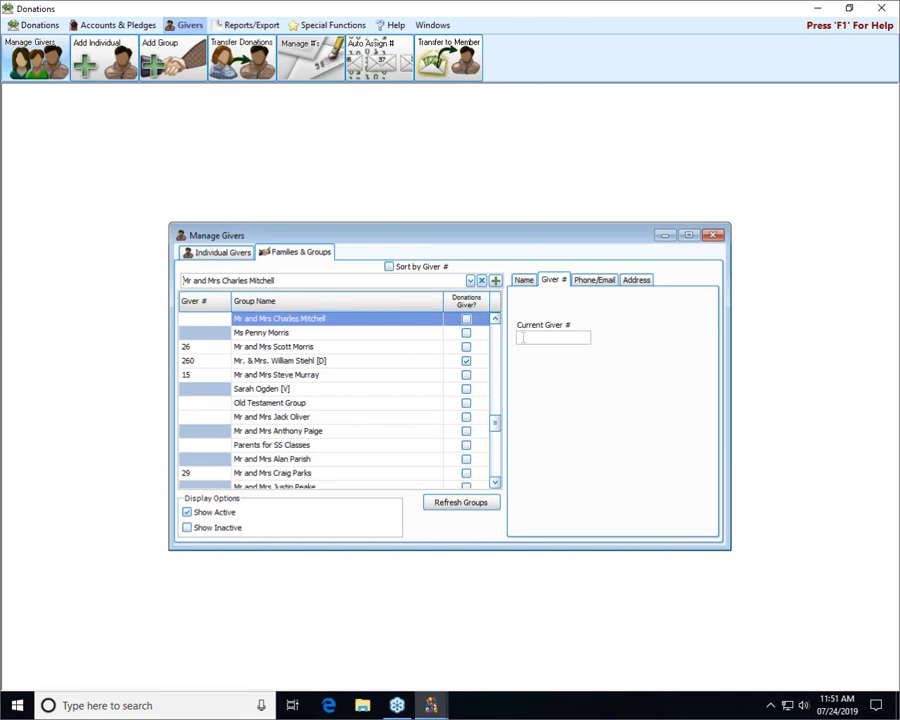
{"action": "left_click", "coordinate": [533, 337]}
{"action": "type", "text": "4444"}
{"action": "left_click", "coordinate": [258, 418]}
{"action": "left_click", "coordinate": [265, 320]}
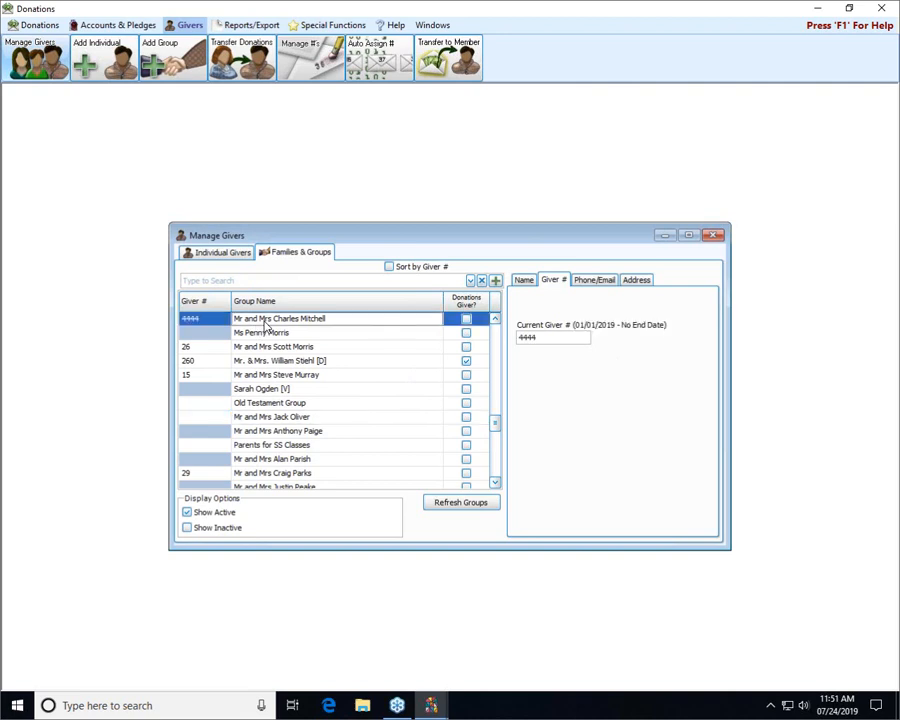
On Individual Givers, select Molly to confirm she shares giver number 4444
{"action": "left_click", "coordinate": [236, 256]}
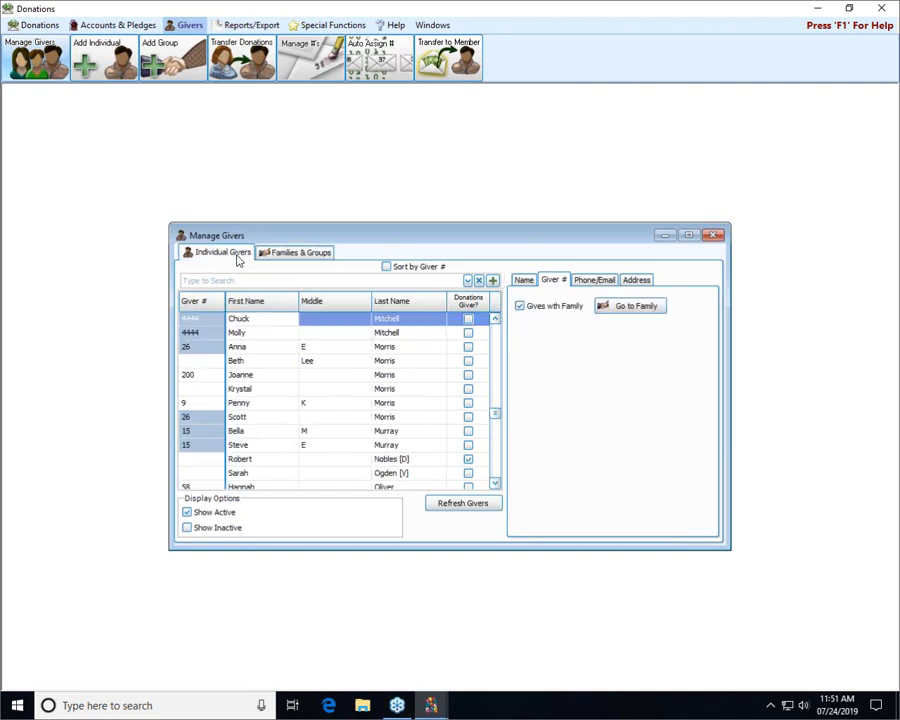
{"action": "scroll", "coordinate": [494, 322], "scroll_direction": "up", "scroll_amount": 2}
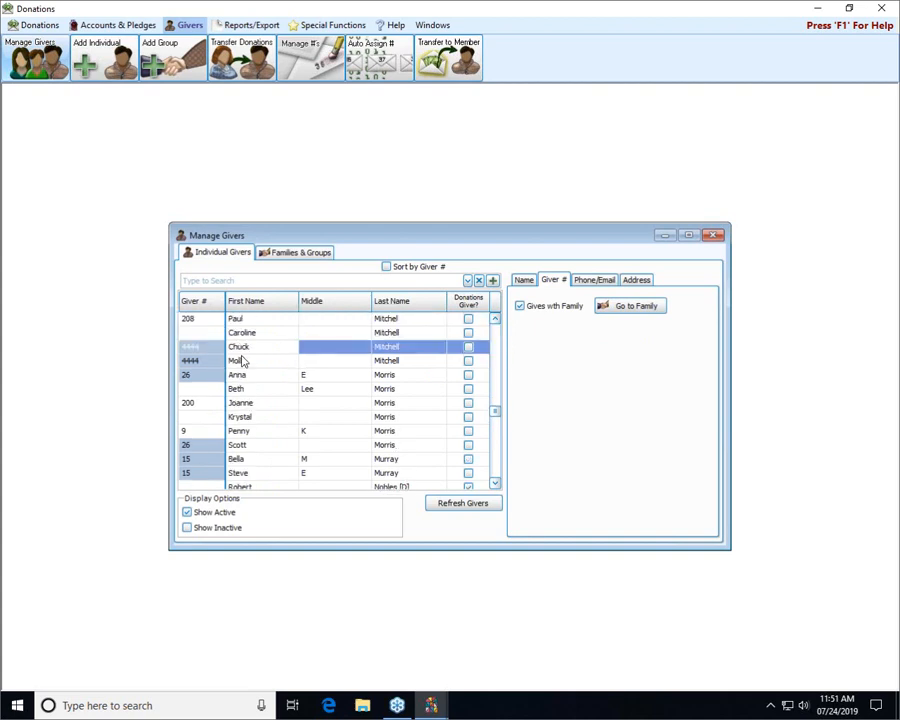
{"action": "left_click", "coordinate": [257, 366]}
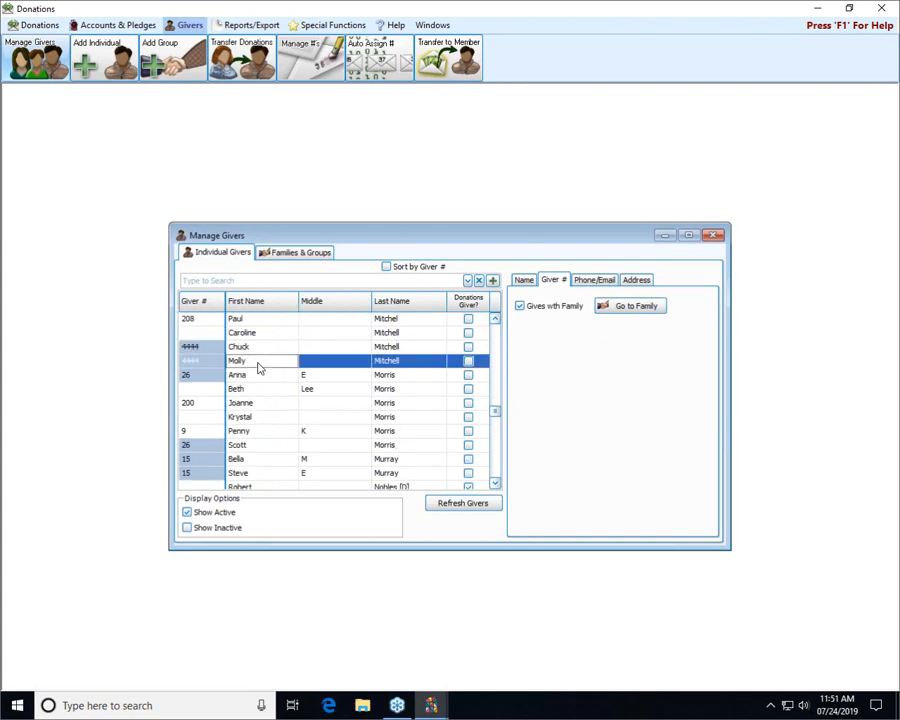